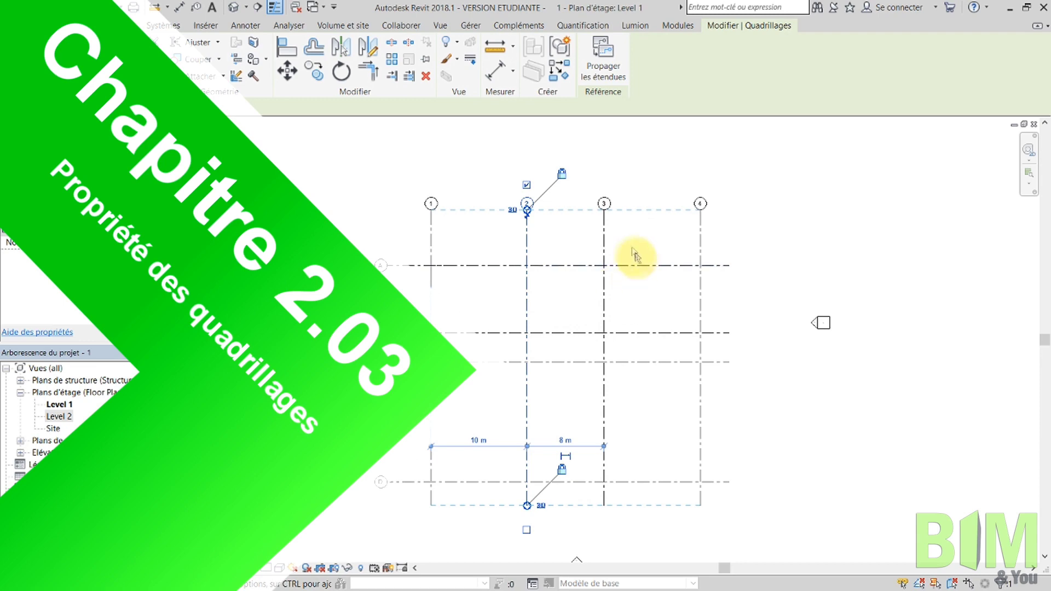
Change the type of vertical grid line 2 to 6.5mm Bubble Custom Gap and deselect it to check its appearance
scroll(537, 216, up, 2)
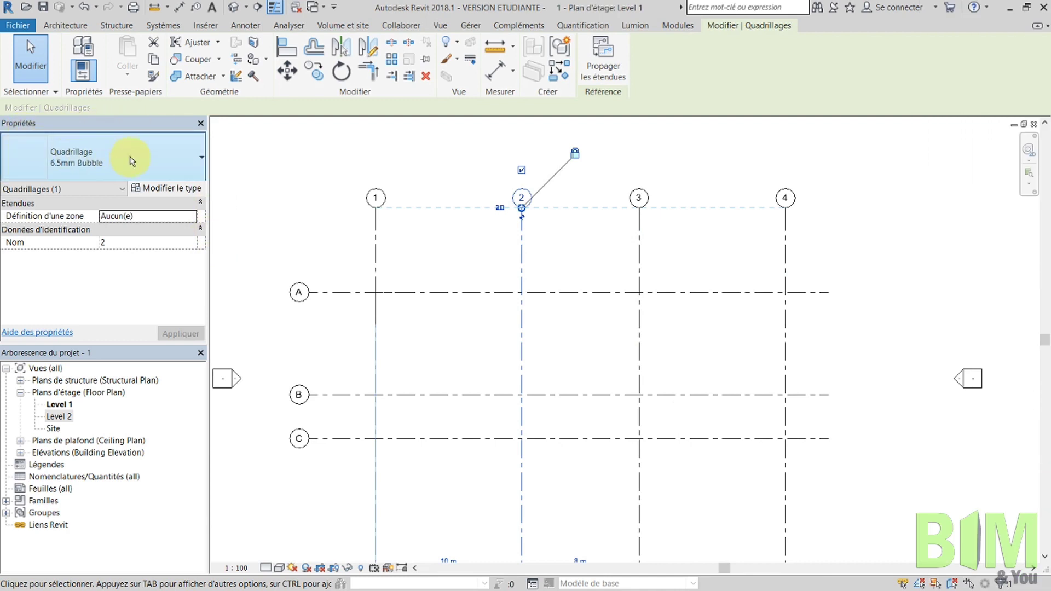
click(164, 166)
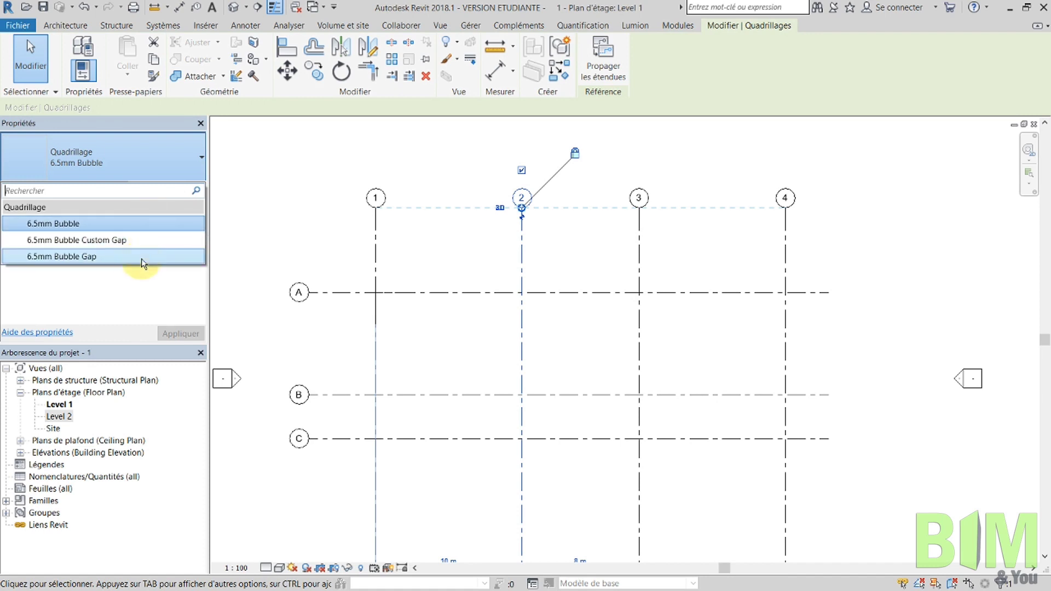
click(141, 244)
click(457, 253)
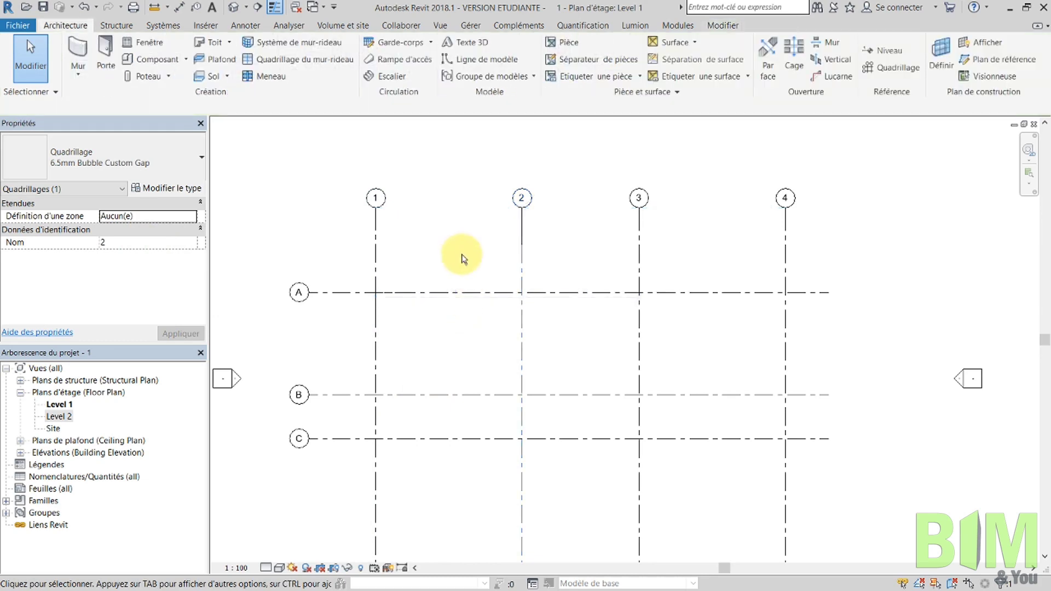
middle_drag(563, 235, 614, 227)
scroll(580, 263, up, 4)
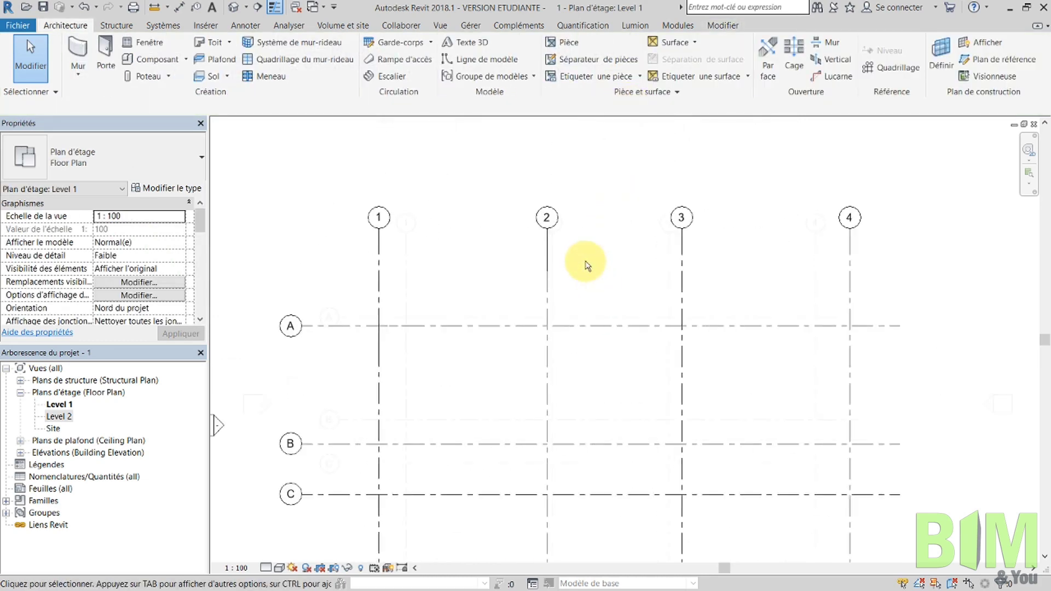
click(544, 276)
click(623, 287)
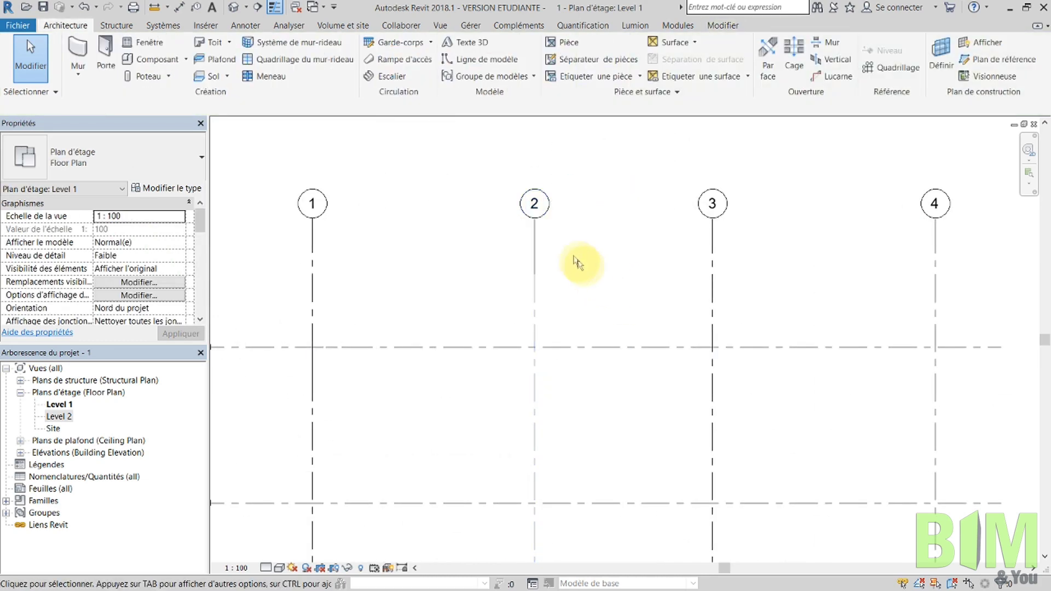
middle_drag(542, 365, 652, 335)
scroll(544, 289, up, 2)
scroll(620, 252, down, 1)
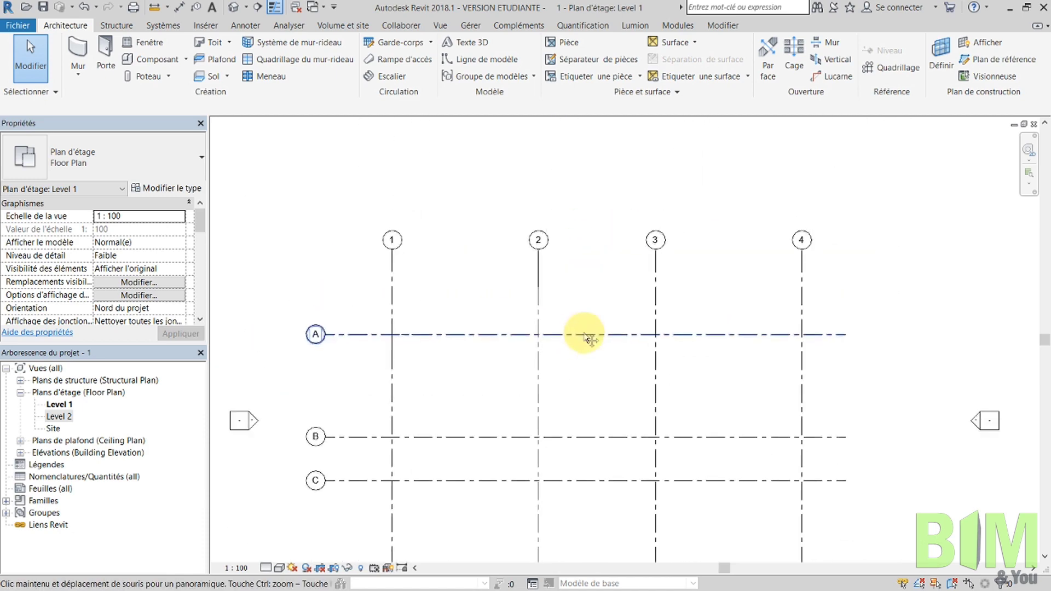
Change the type of vertical grid line 2 to 6.5mm Bubble Gap and check the line in the plan
click(538, 285)
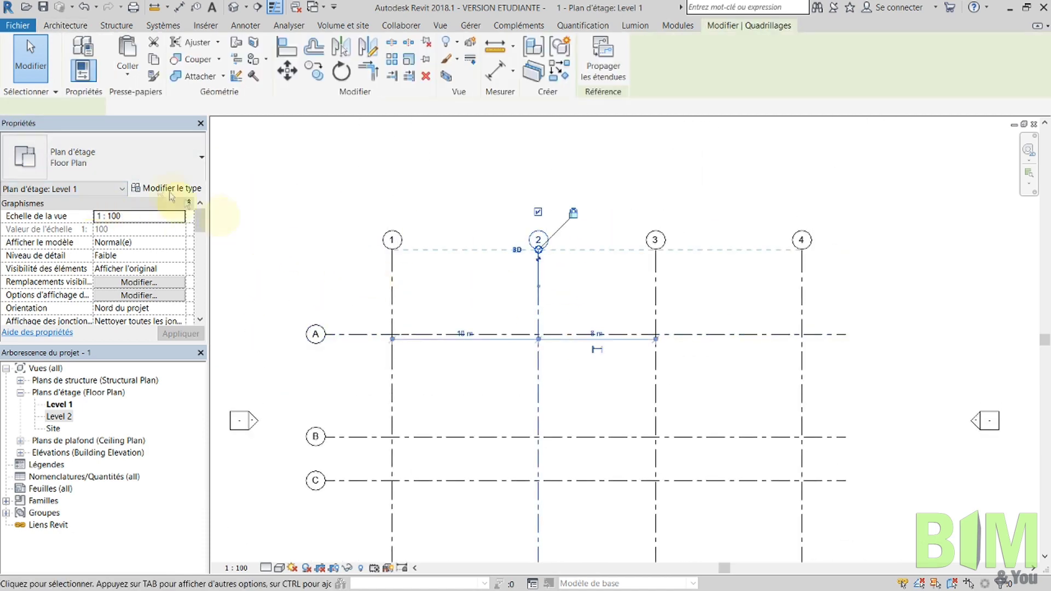
click(110, 159)
click(96, 262)
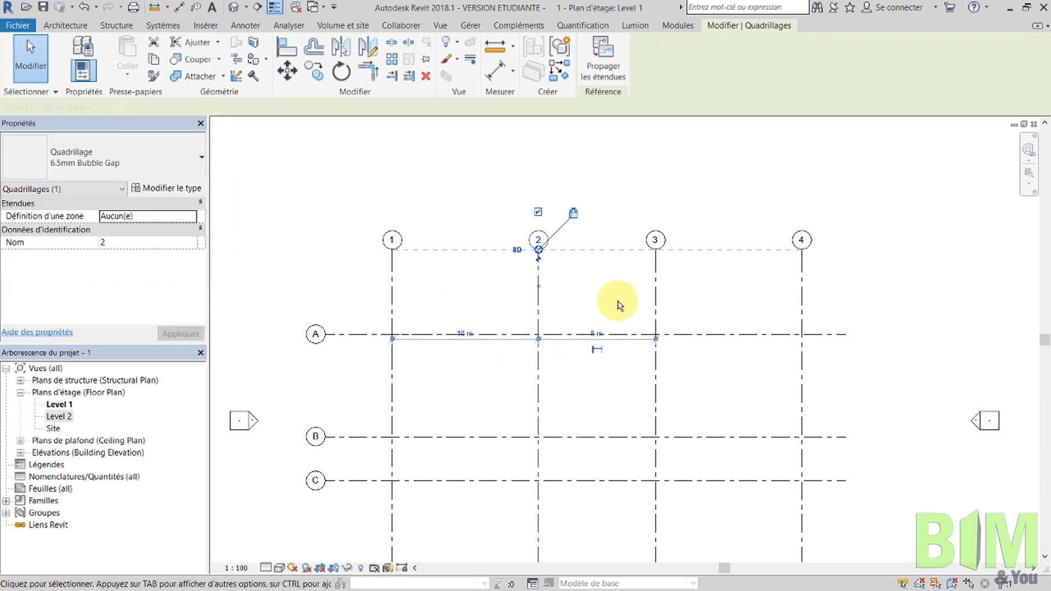
click(617, 300)
middle_drag(535, 415, 617, 293)
scroll(627, 195, down, 3)
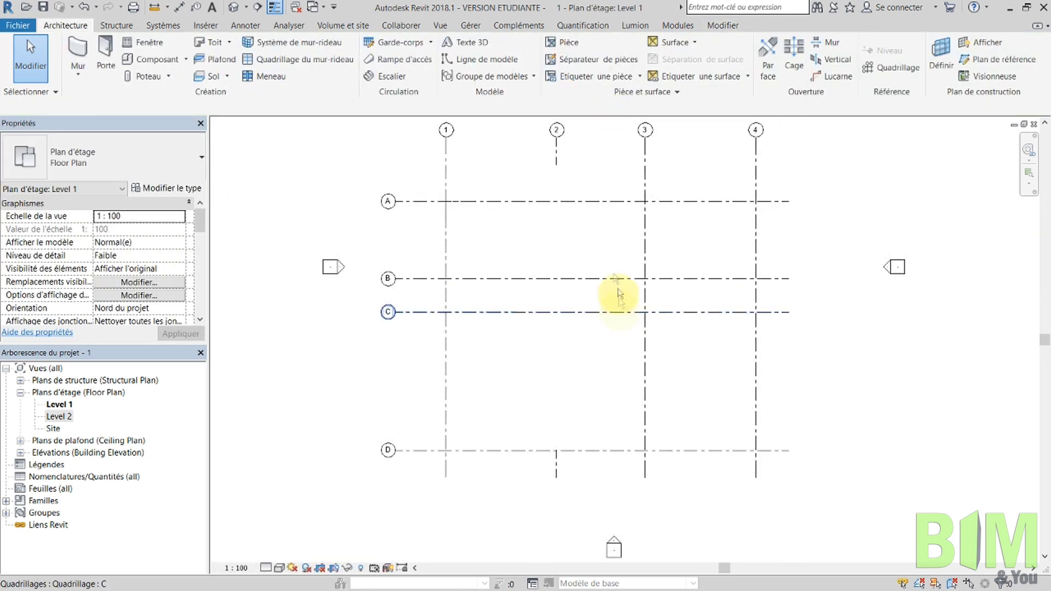
Set vertical grid line 2 back to the 6.5mm Bubble type and deselect it
click(556, 163)
click(109, 160)
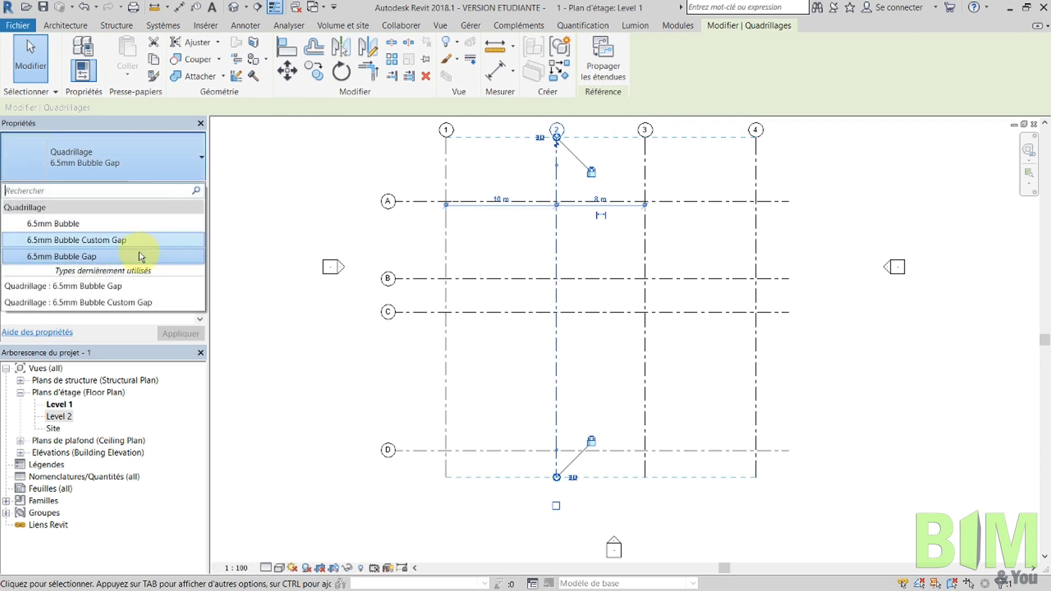
click(110, 227)
click(616, 244)
middle_drag(617, 244, 630, 284)
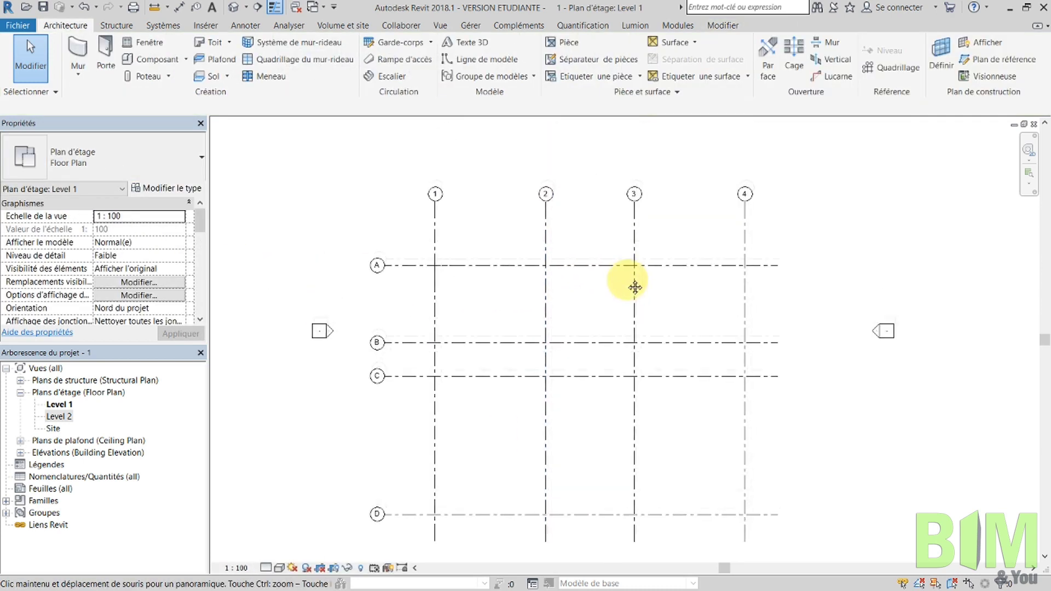
Review the type properties of grid line 2, close them unchanged, and switch the grid to 6.5mm Bubble Custom Gap
drag(581, 224, 516, 252)
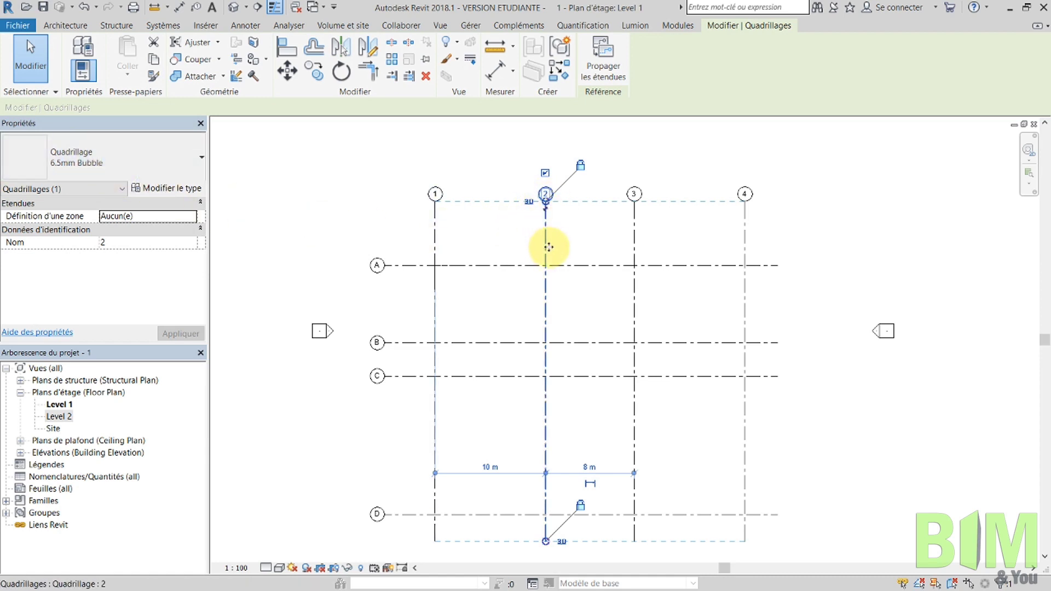
click(176, 190)
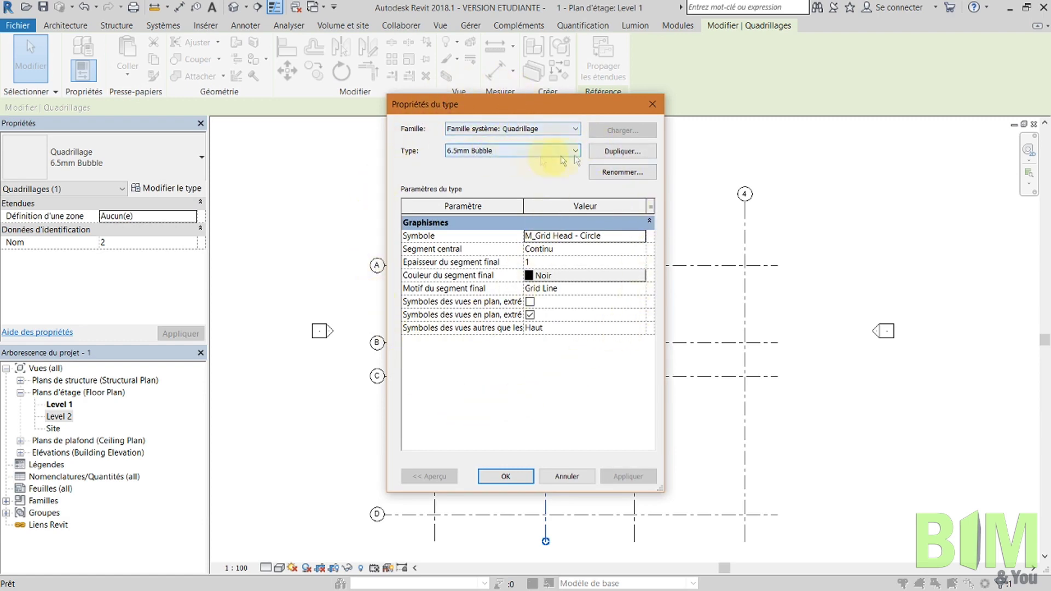
click(650, 105)
click(98, 158)
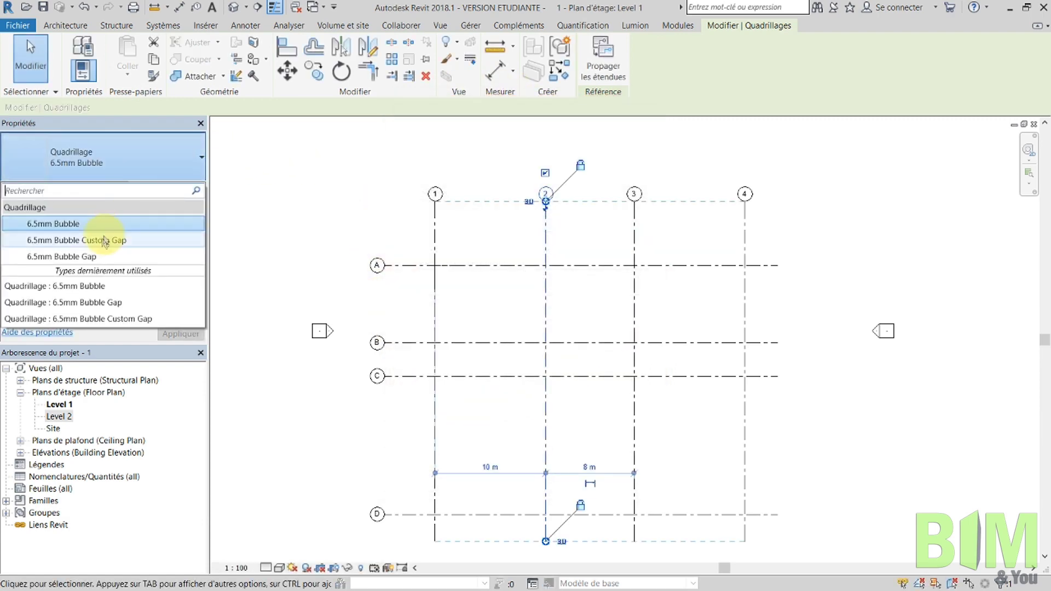
click(100, 245)
In grid line 2's type properties, choose 6.5mm Bubble and duplicate it as a new type named 6.5mm Bubble BIM&You
click(186, 187)
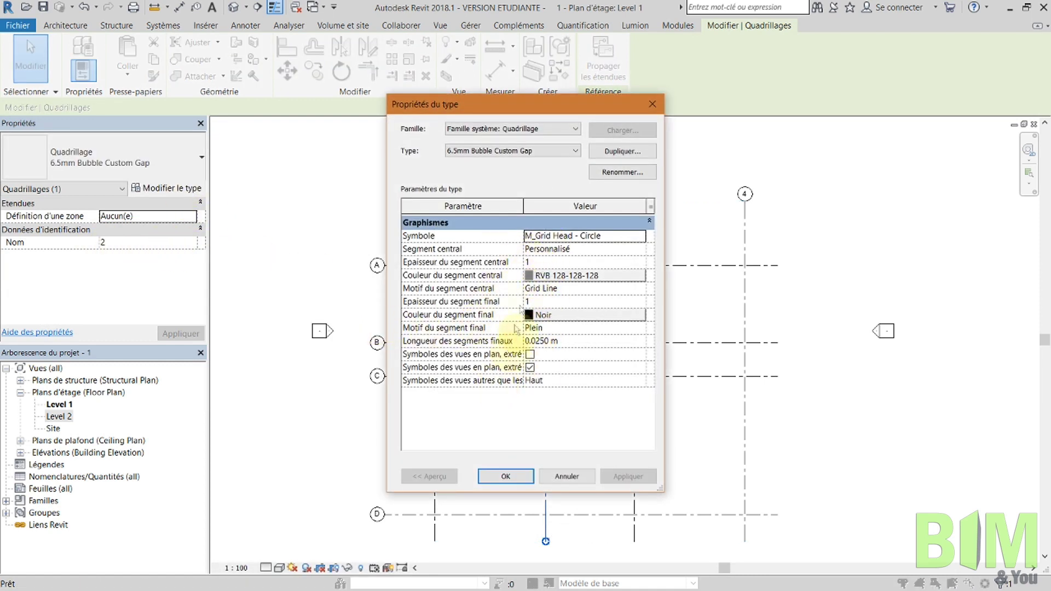
click(497, 157)
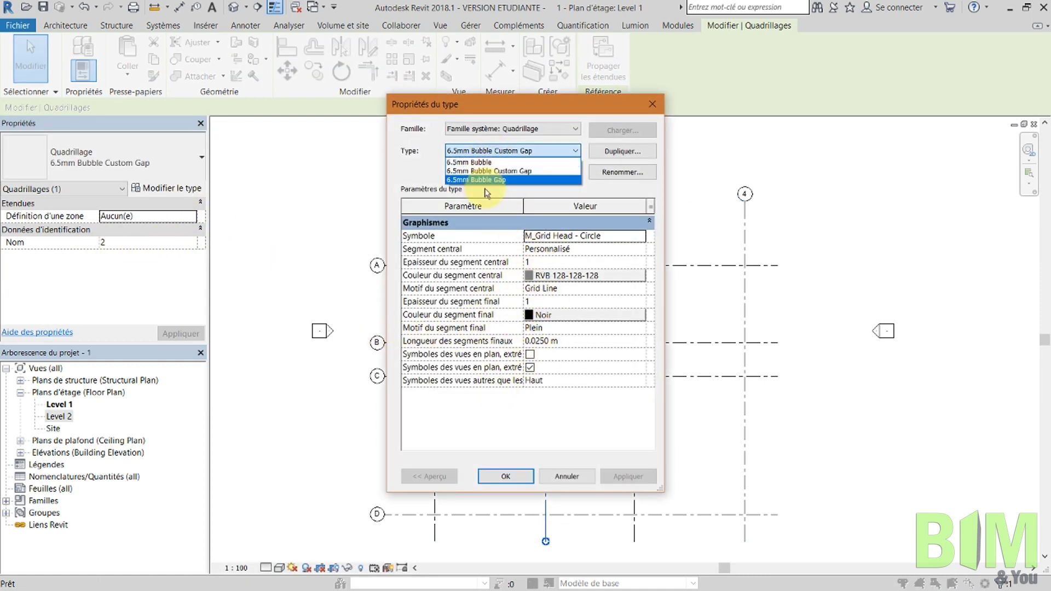
click(484, 162)
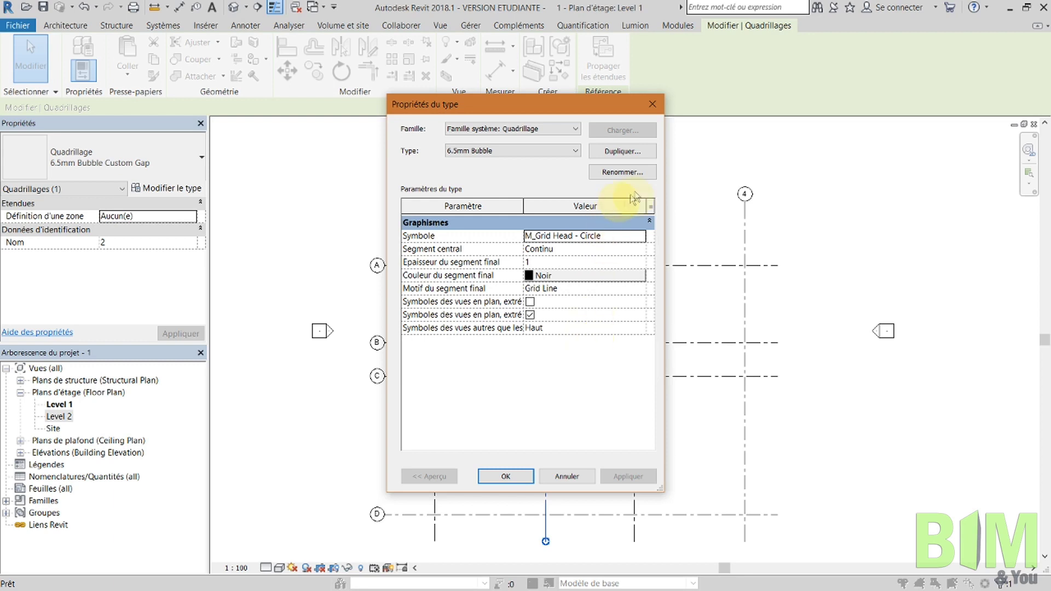
click(576, 151)
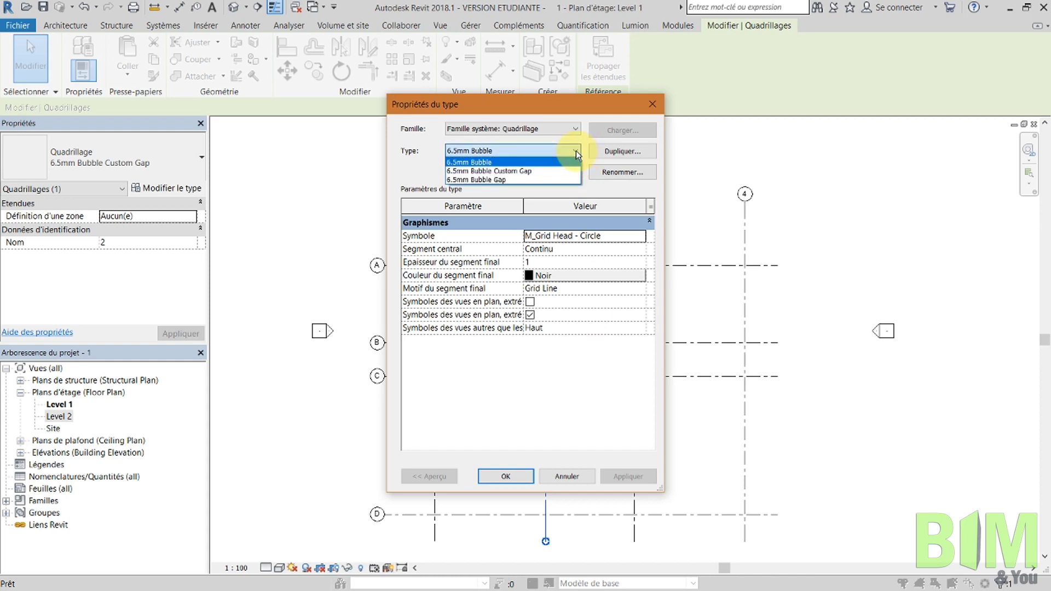
click(575, 150)
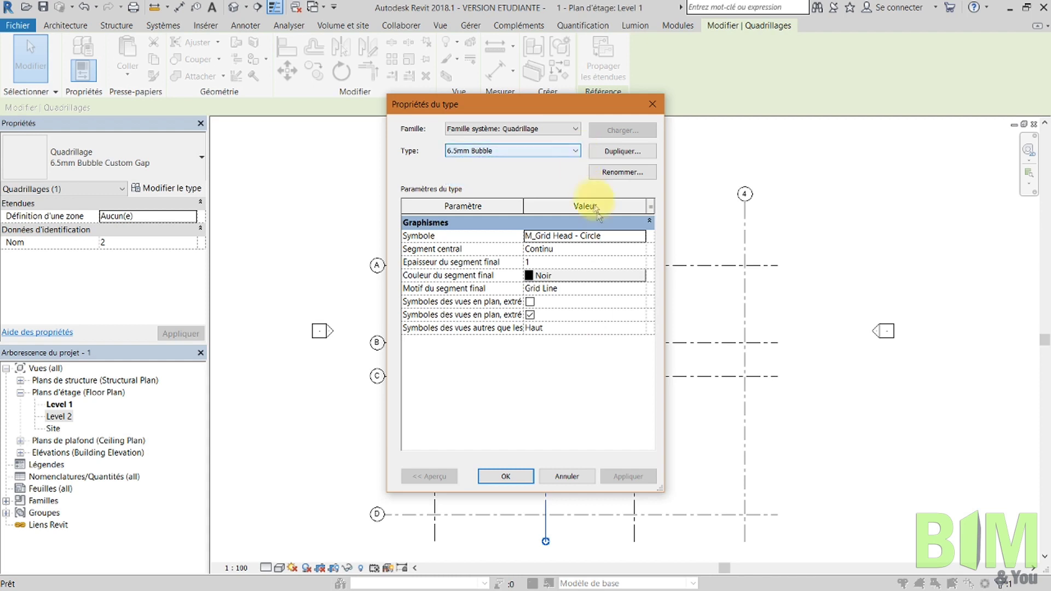
click(612, 156)
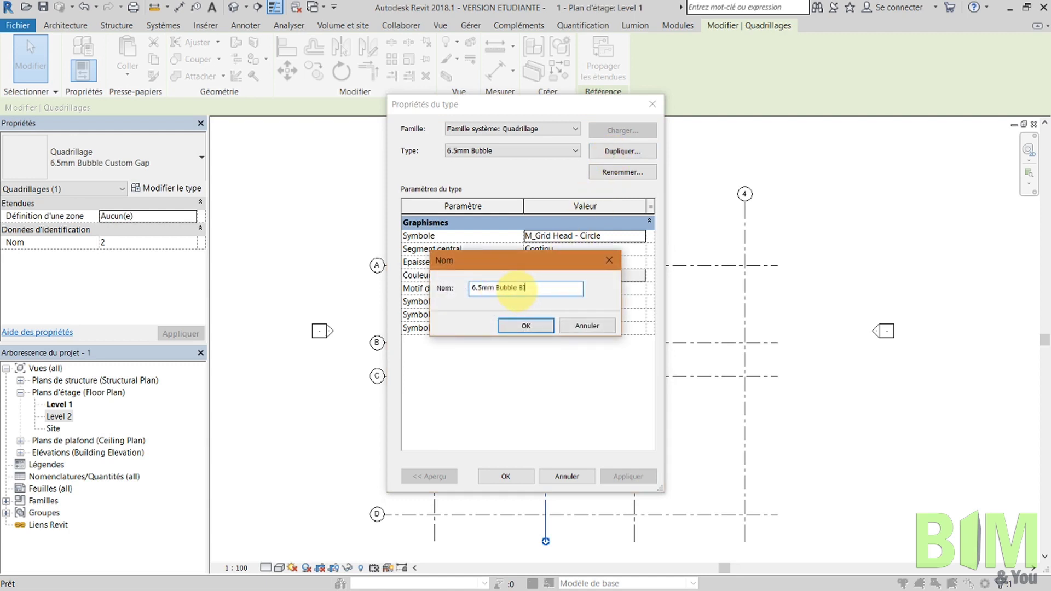
click(510, 330)
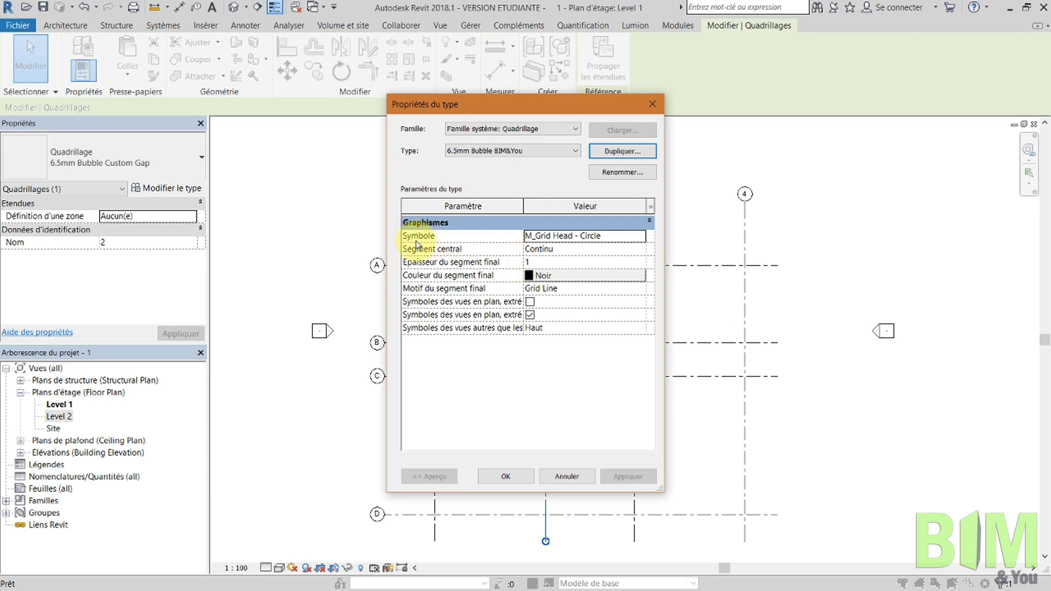
Set the Symbole parameter of the 6.5mm Bubble BIM&You type to M_Grid Head - No Bubble and confirm the type properties
drag(547, 104, 755, 135)
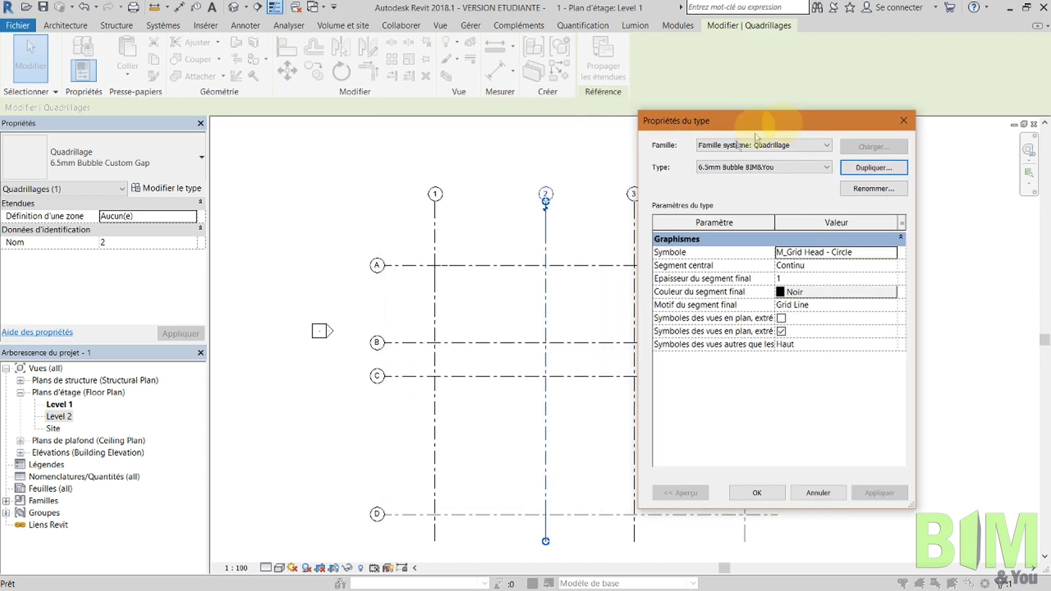
click(889, 253)
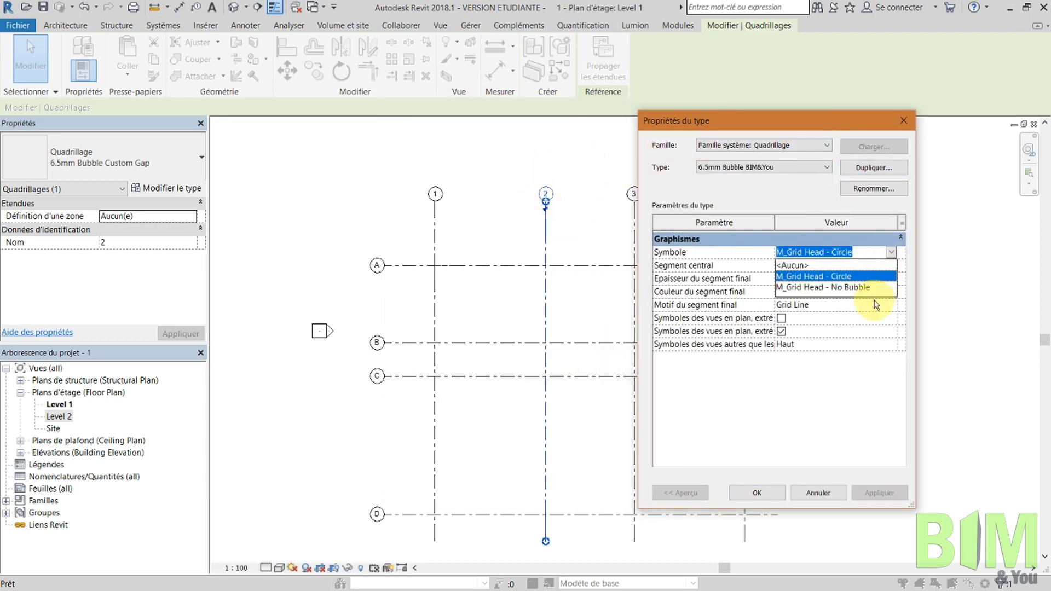
click(823, 289)
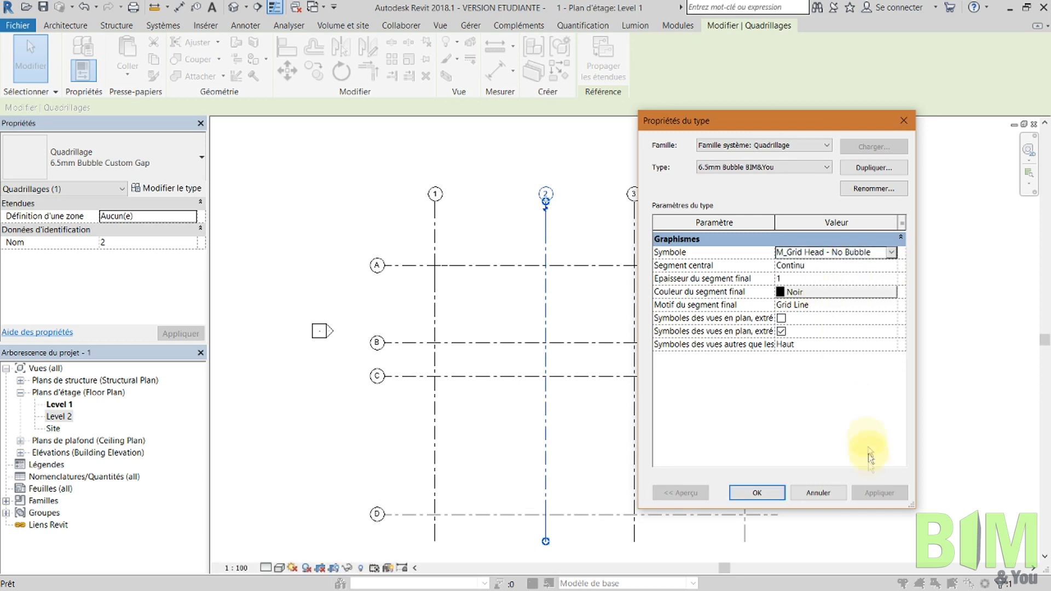
click(745, 500)
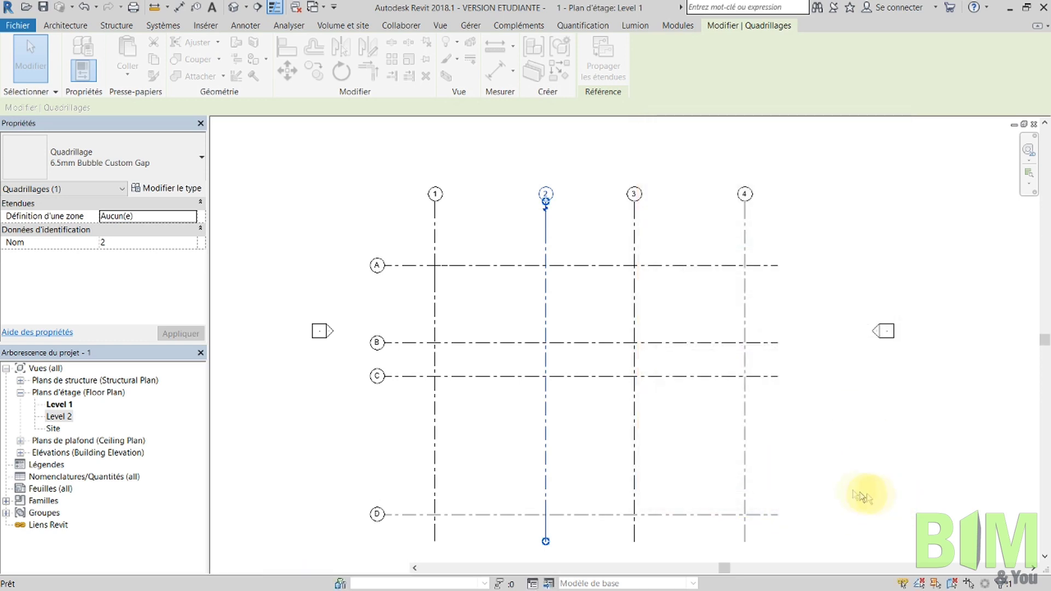
click(586, 305)
scroll(558, 200, up, 4)
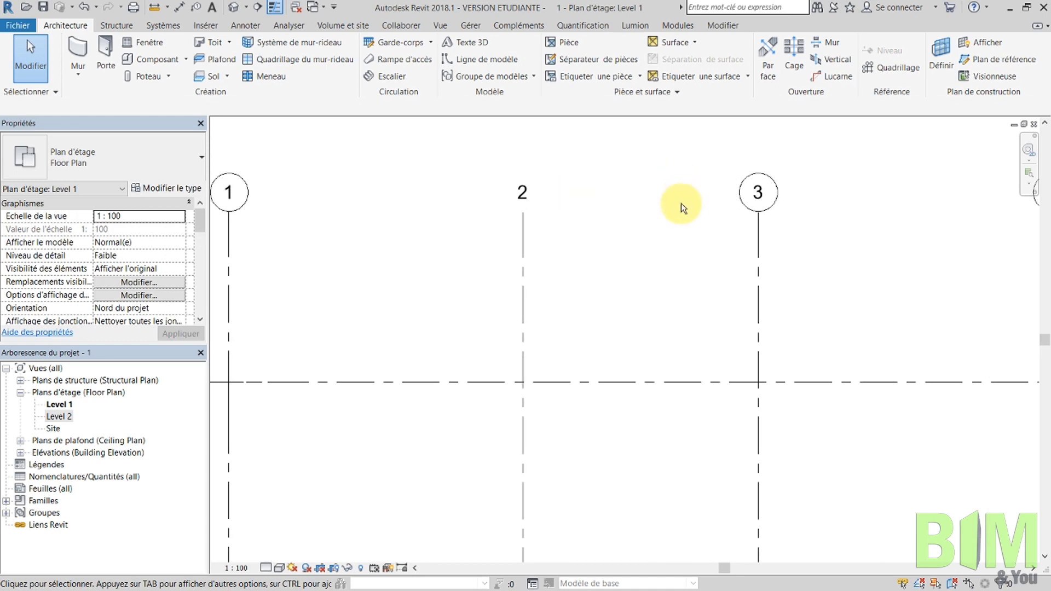
Set the Symbole parameter of grid line 2's type to <Aucun>, then apply and confirm the change
click(526, 227)
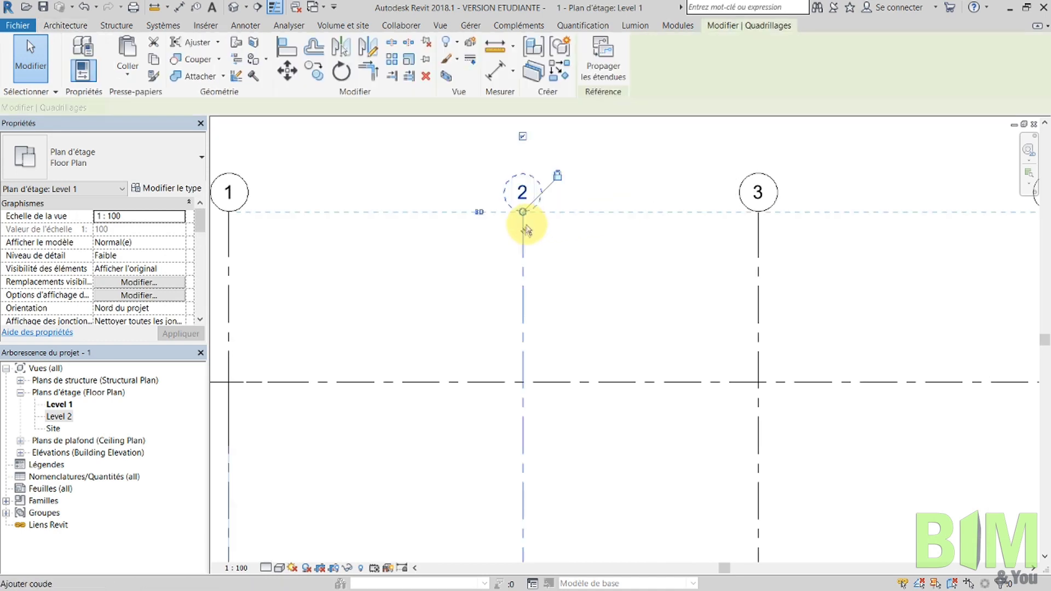
click(164, 188)
click(870, 253)
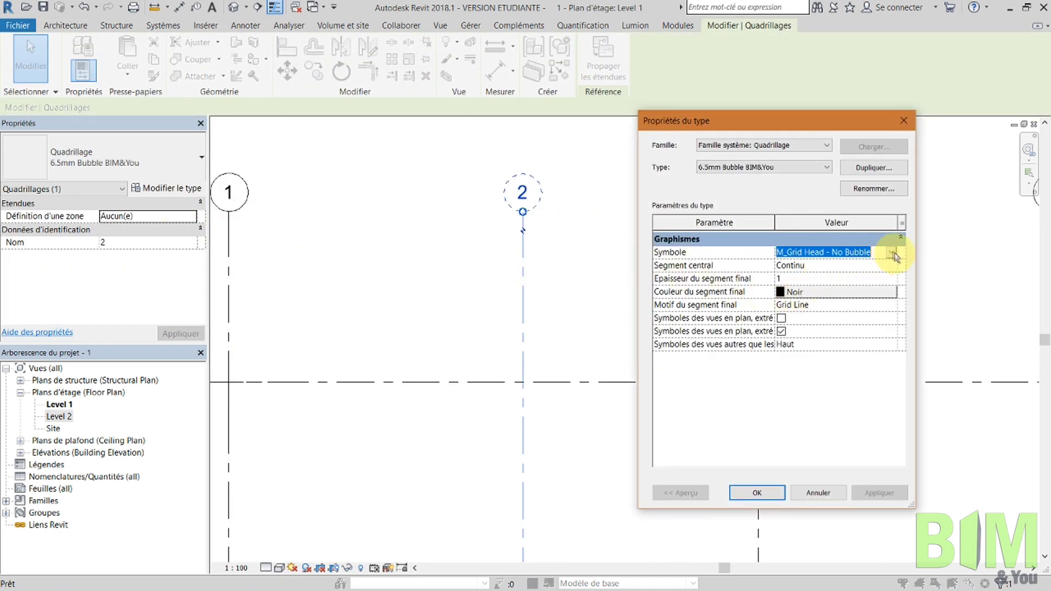
click(870, 254)
click(799, 265)
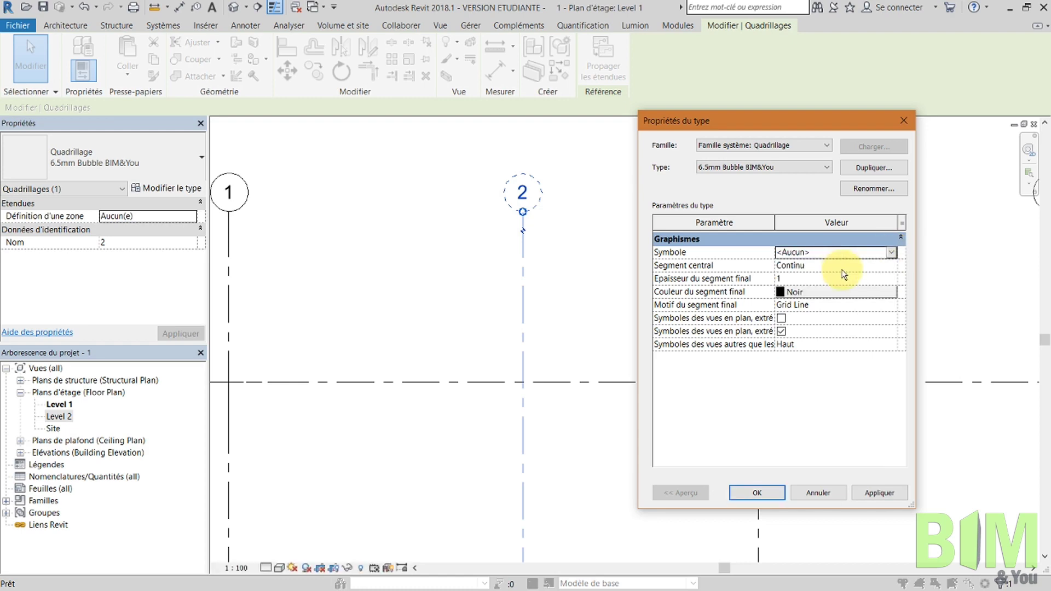
click(878, 493)
click(755, 492)
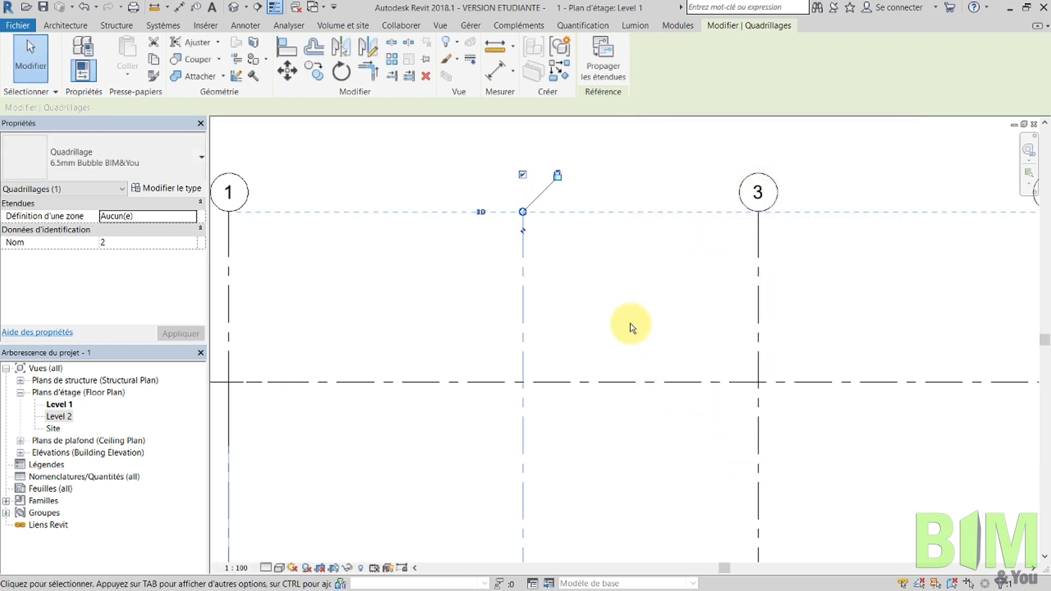
click(593, 234)
Set the Symbole parameter of grid line 2's type to M_Grid Head - Circle, apply it and deselect the grid
click(524, 229)
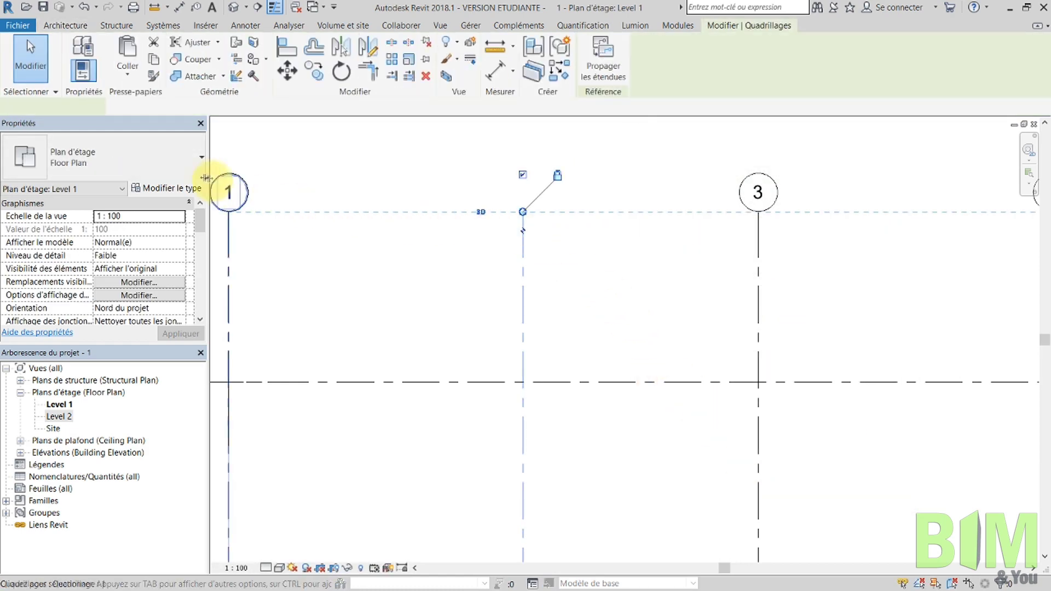
click(164, 188)
click(795, 252)
click(879, 256)
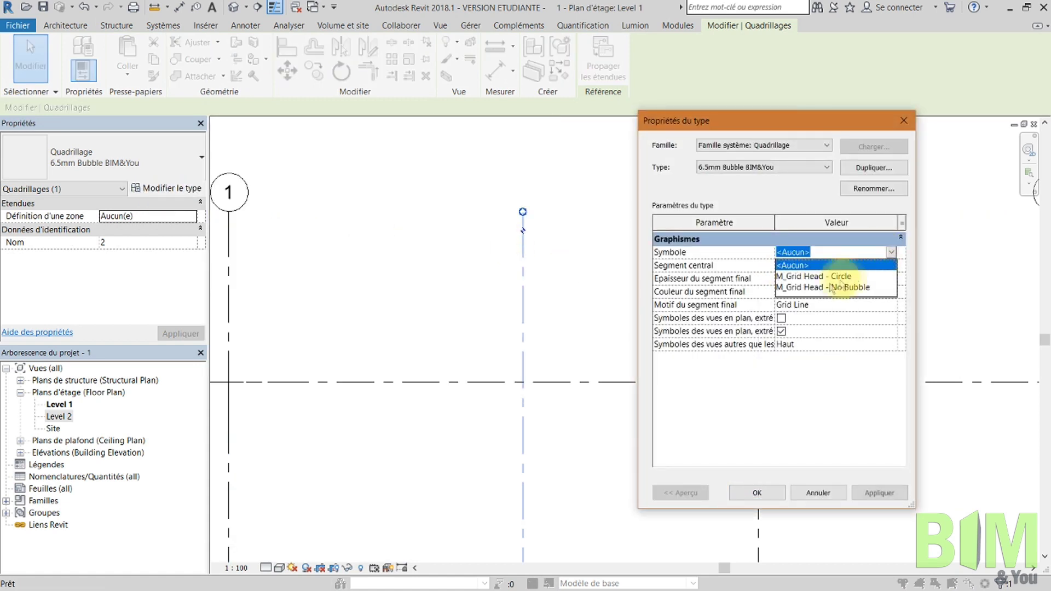
click(810, 276)
click(879, 493)
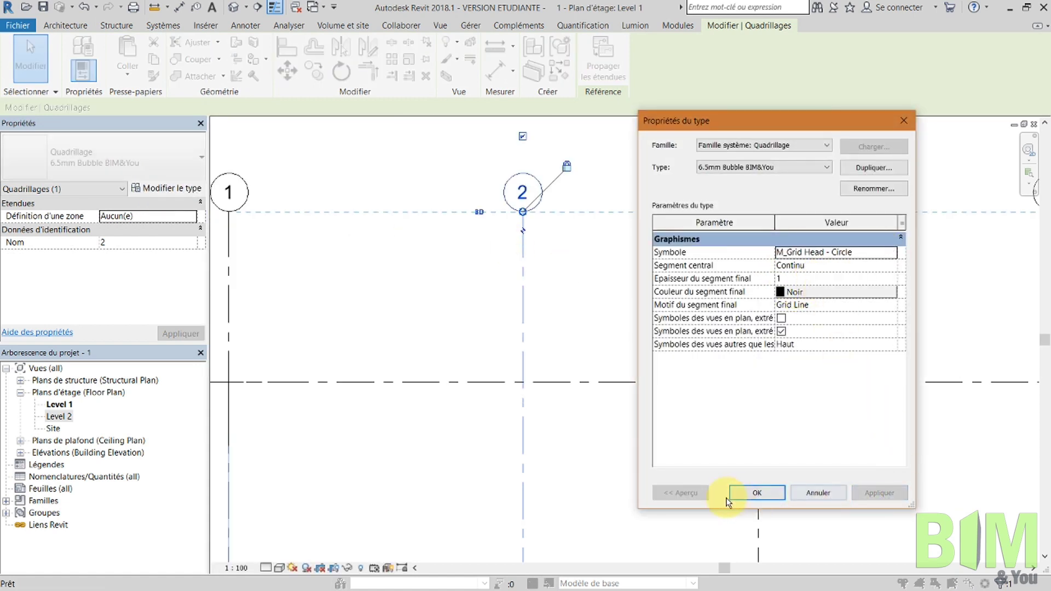
click(753, 494)
click(627, 316)
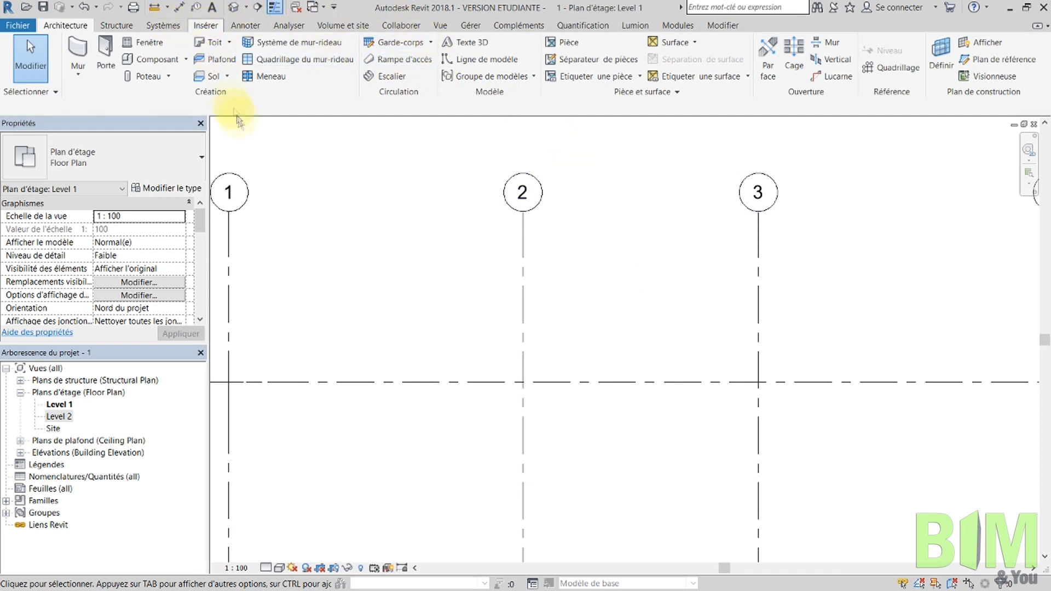
Start loading a family and browse to the Ligne de quadrillage folder under RVT 2015, Libraries, France, Annotations
click(603, 58)
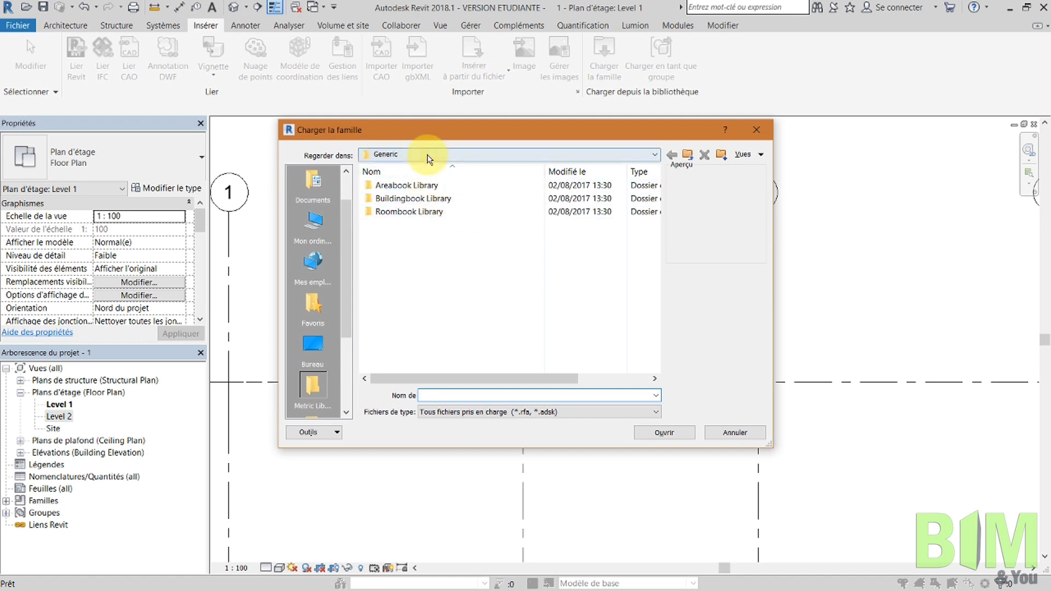
click(426, 154)
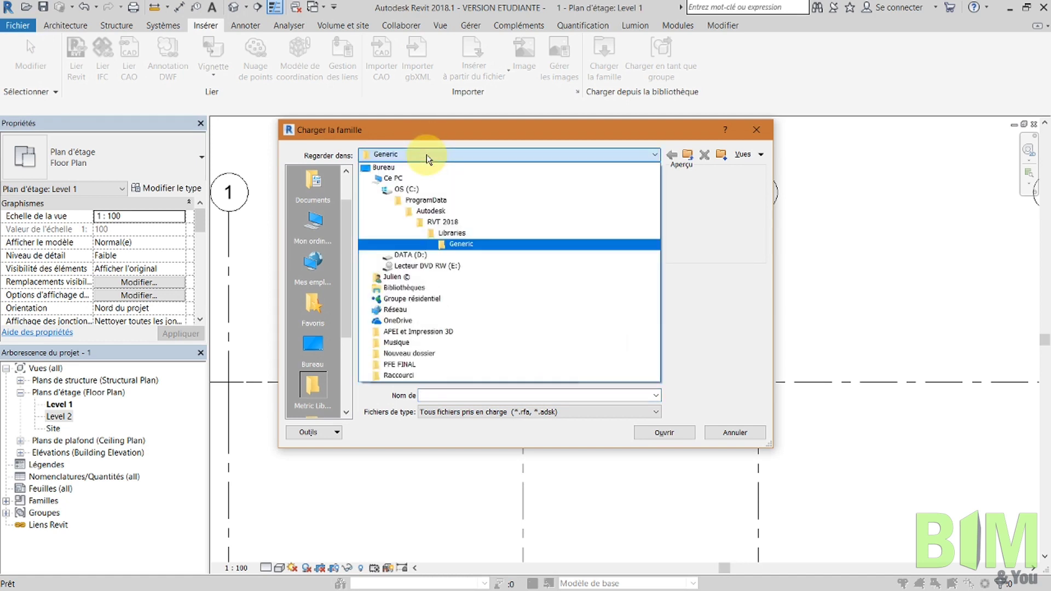
click(458, 210)
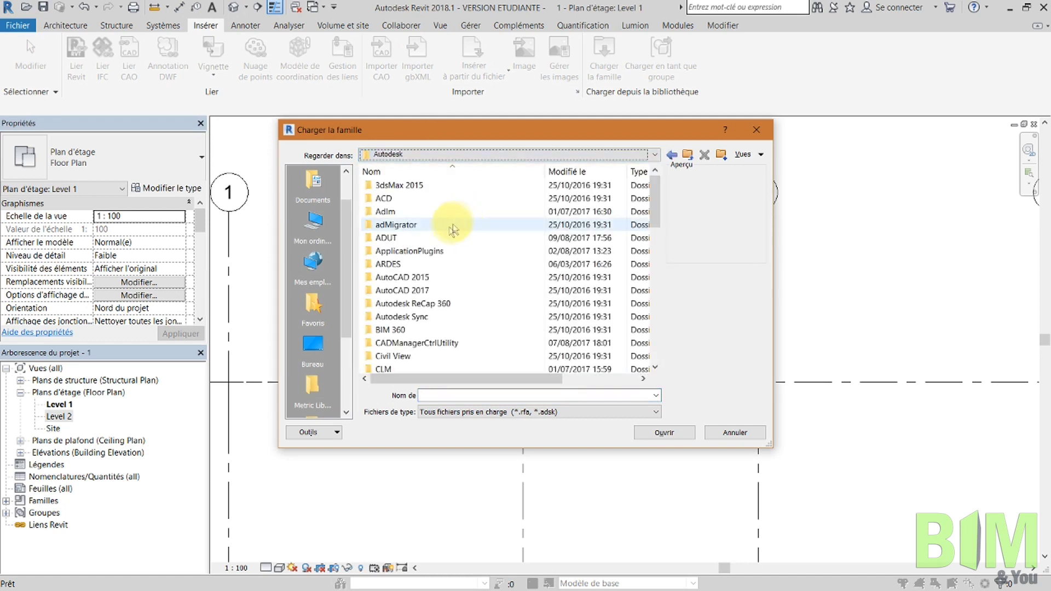
scroll(438, 286, down, 3)
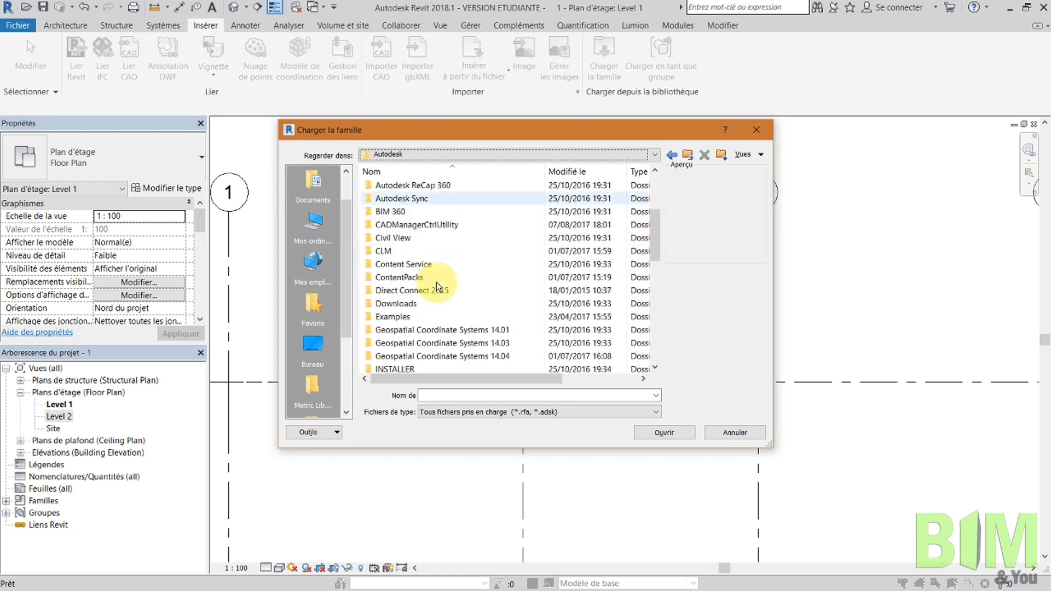
scroll(438, 286, down, 7)
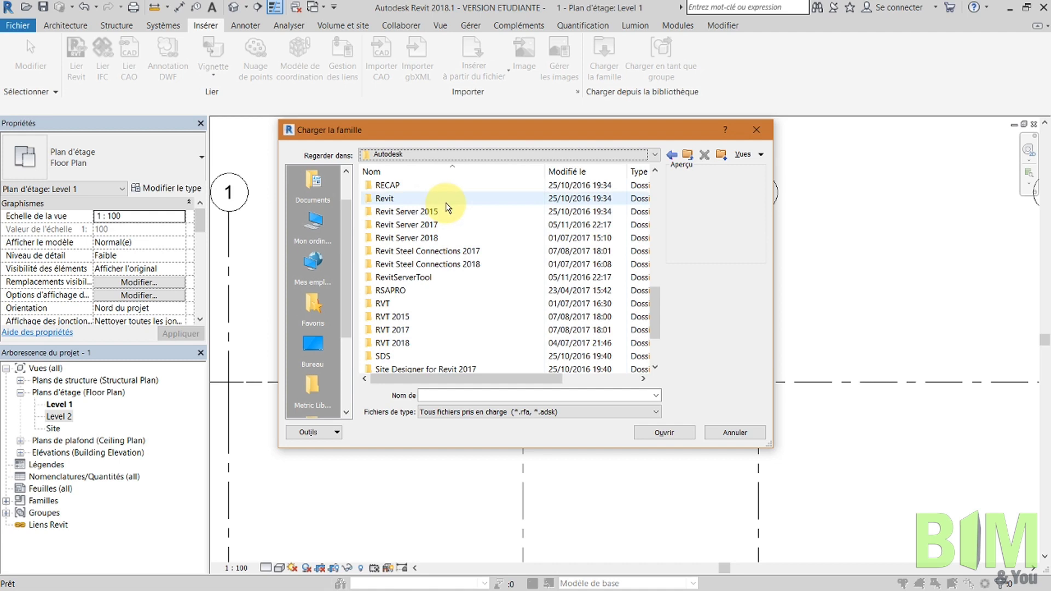
double_click(411, 317)
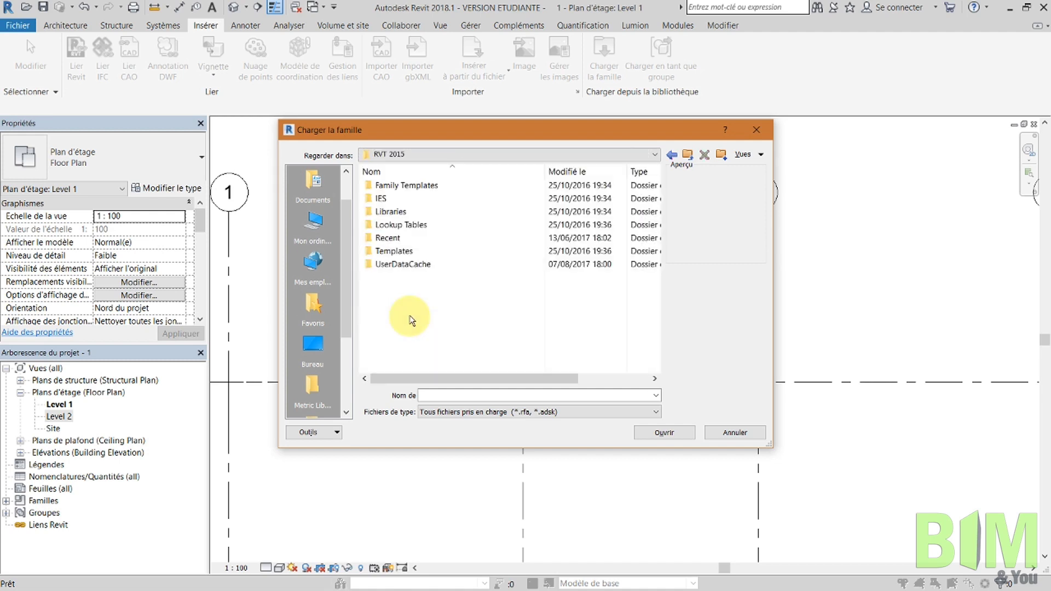
double_click(413, 211)
double_click(399, 188)
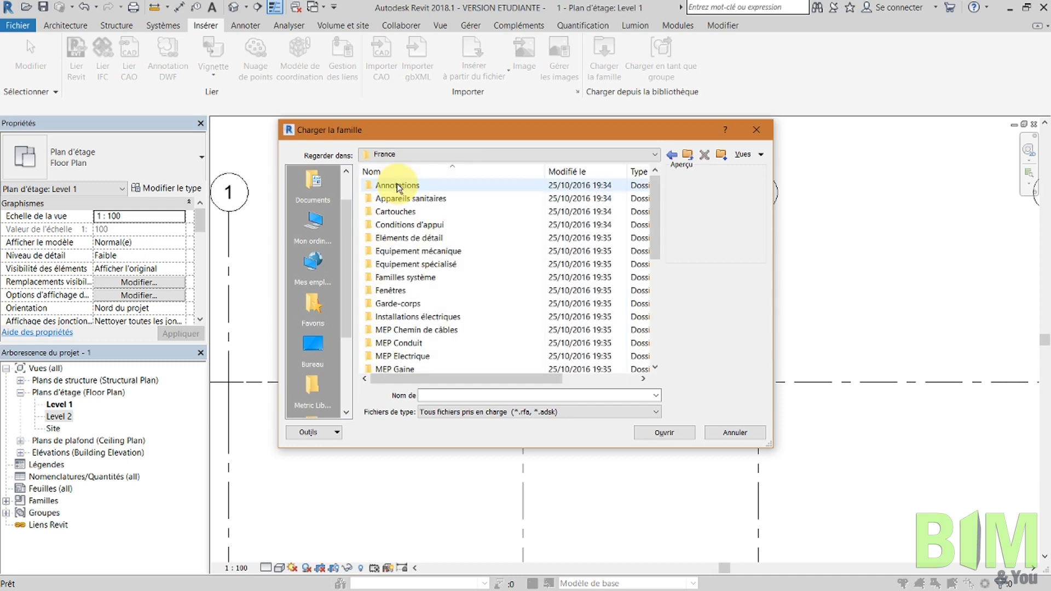
double_click(413, 188)
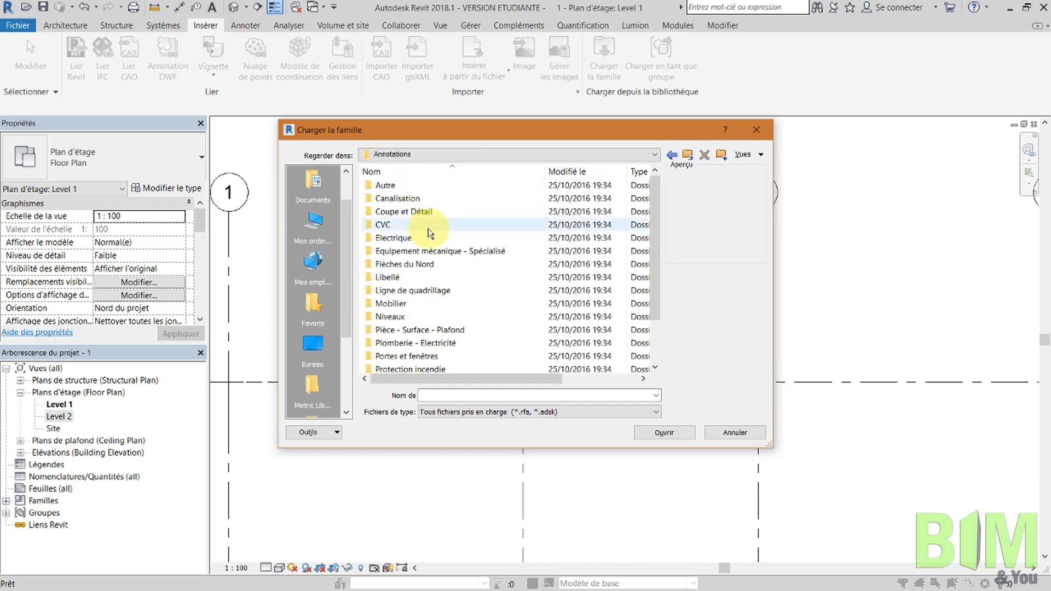
double_click(473, 290)
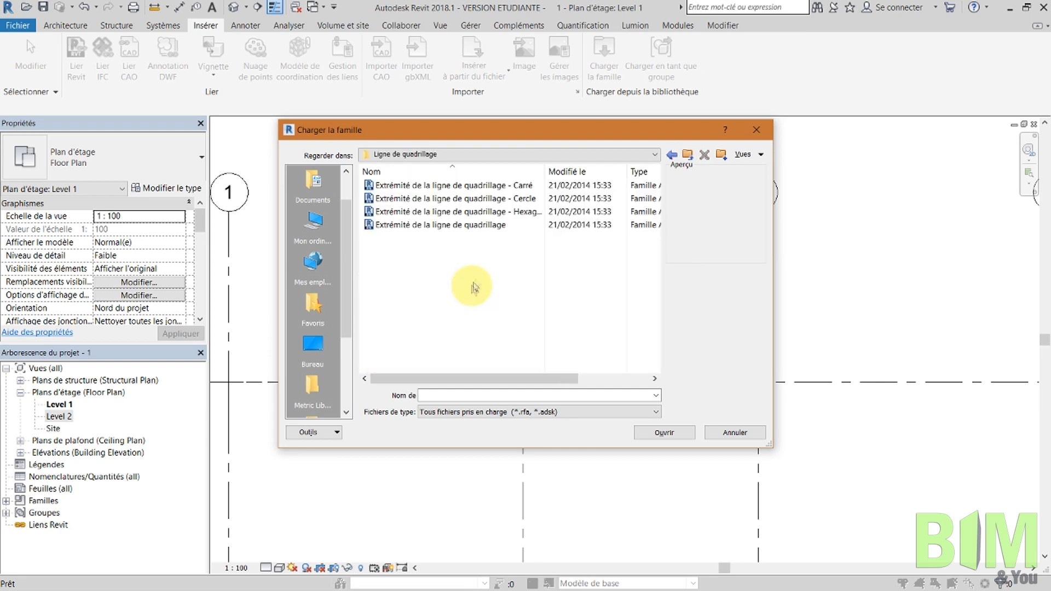
Preview the available grid head families and load Extrémité de la ligne de quadrillage - Hexagone into the project
drag(545, 171, 602, 171)
click(544, 185)
click(545, 200)
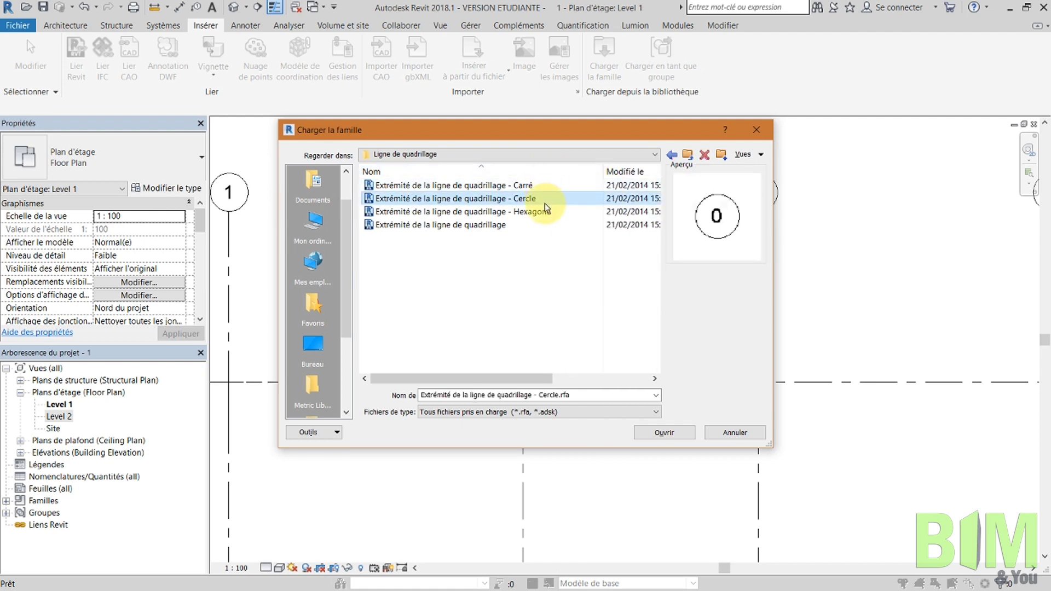
click(544, 213)
click(527, 227)
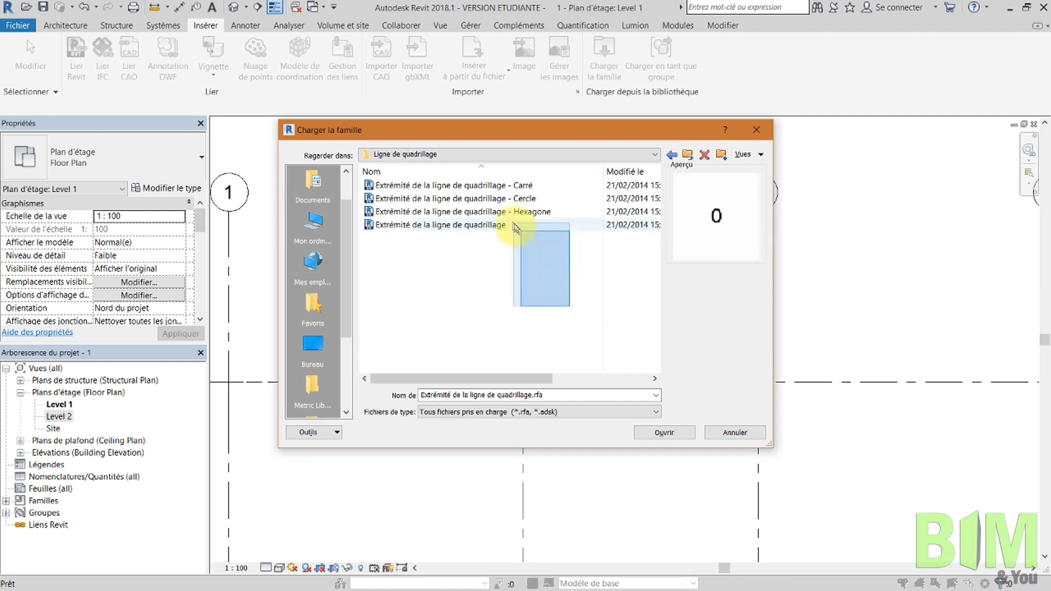
click(528, 198)
click(541, 187)
click(540, 200)
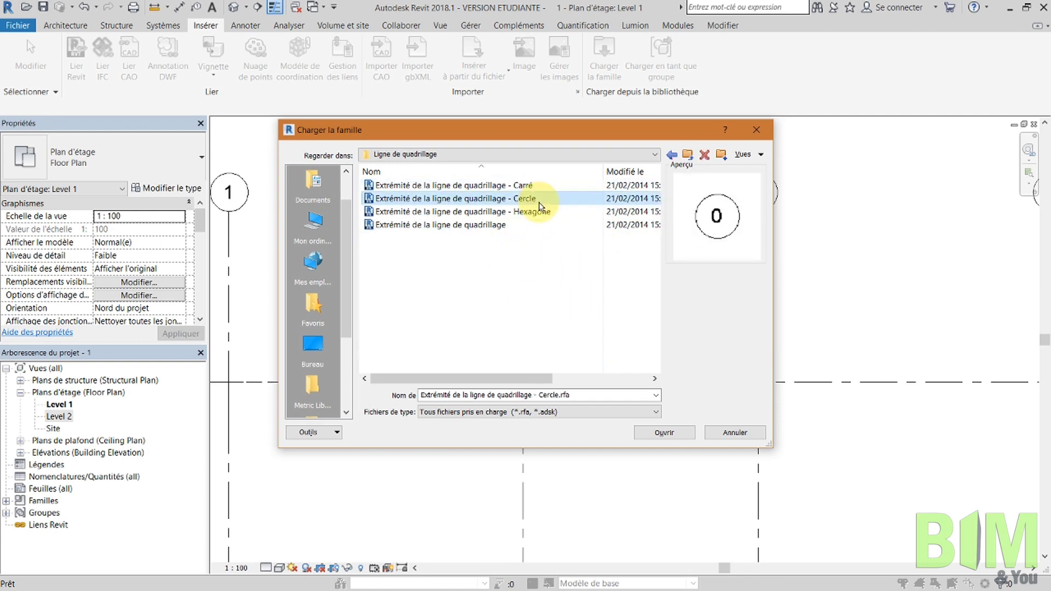
click(544, 213)
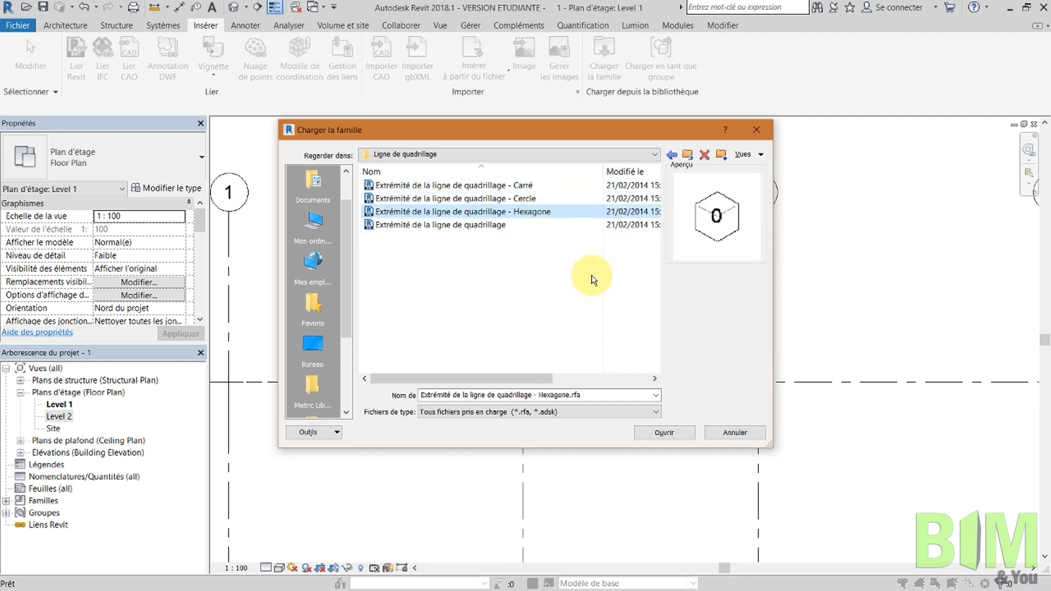
click(661, 433)
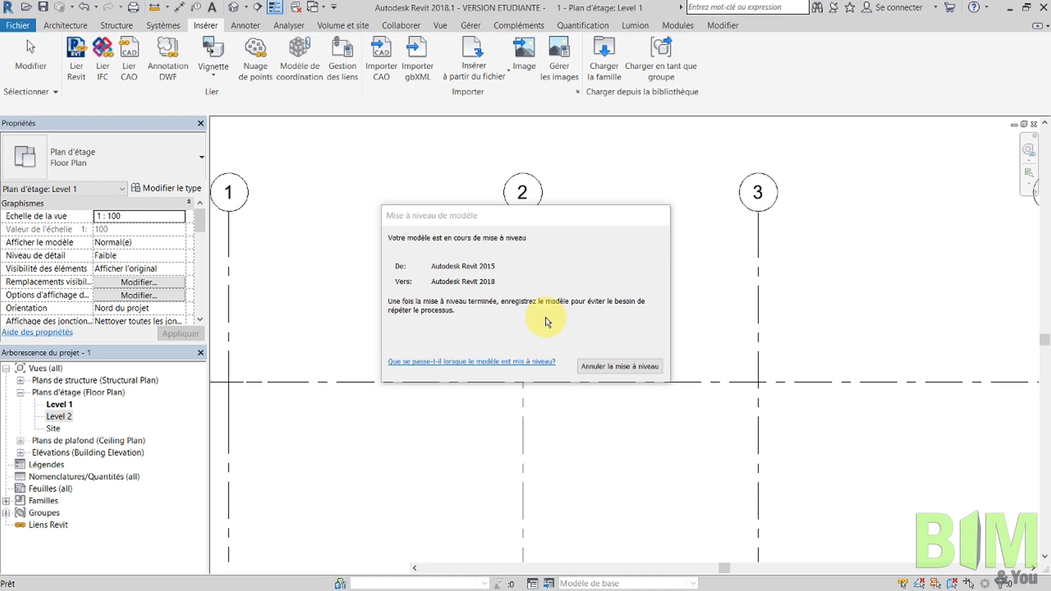
Set the Symbole parameter of grid line 2's type to Extrémité de la ligne de quadrillage - Hexagone and apply it
middle_drag(617, 291, 675, 296)
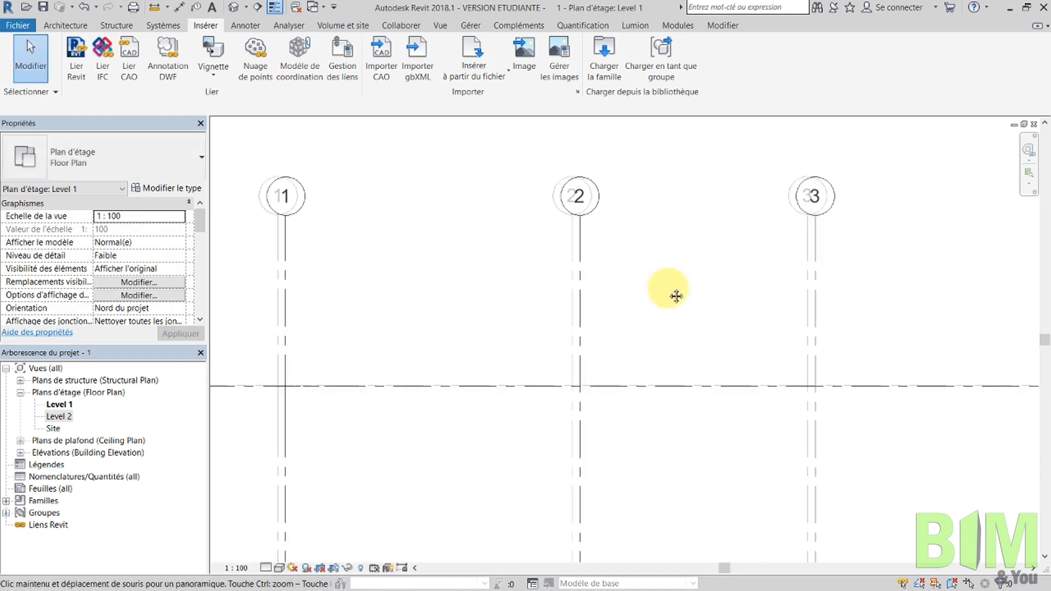
drag(635, 277, 572, 286)
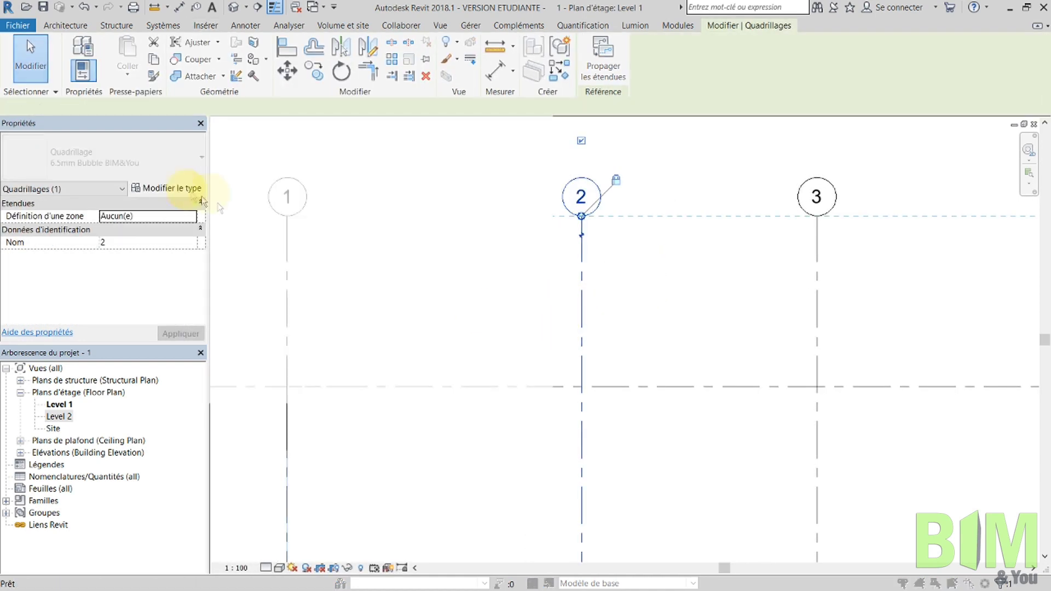
click(167, 188)
click(892, 253)
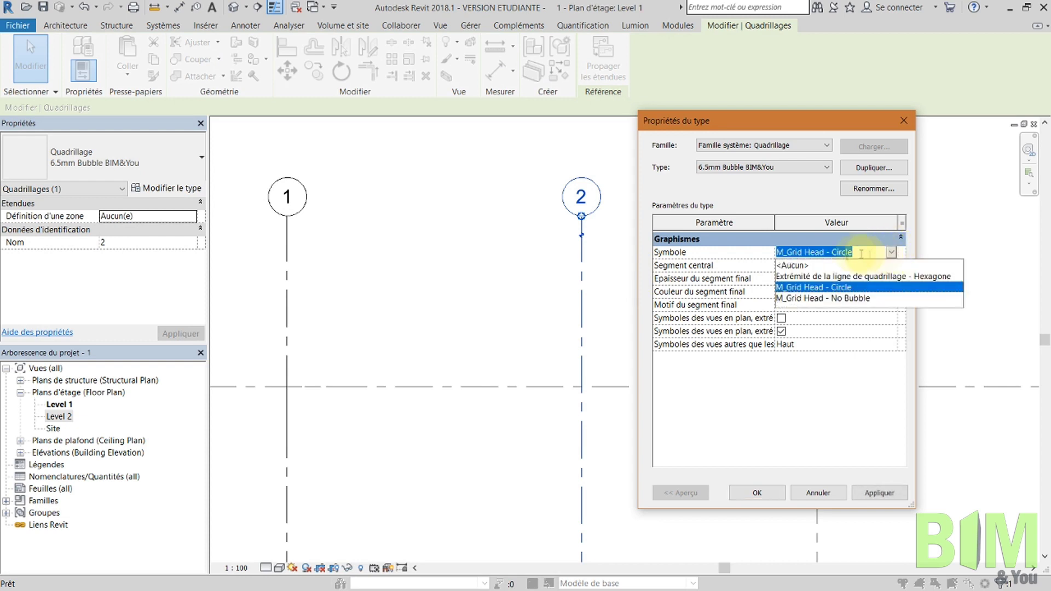
click(843, 283)
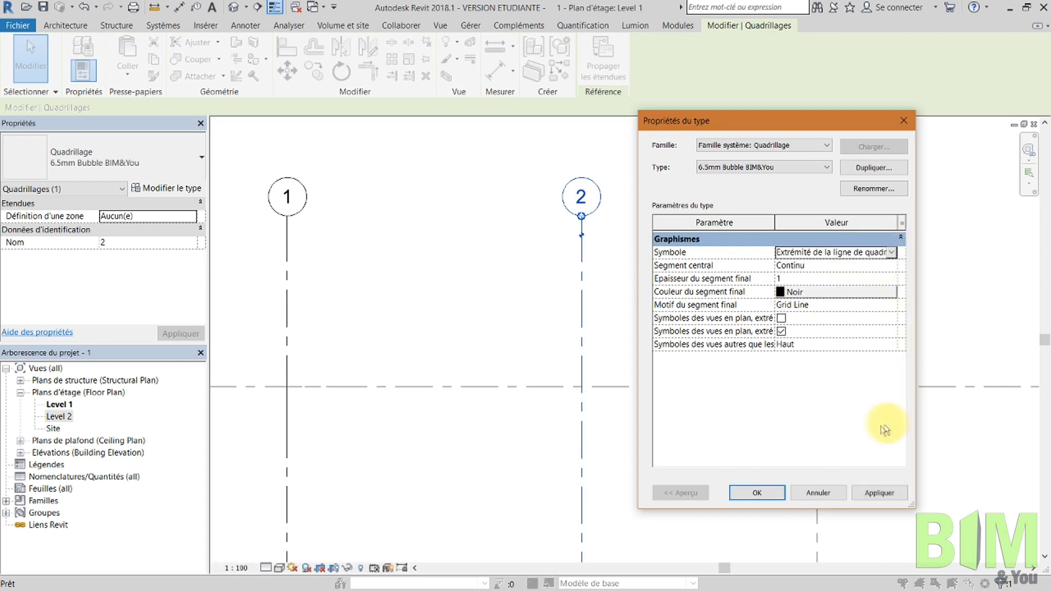
click(862, 492)
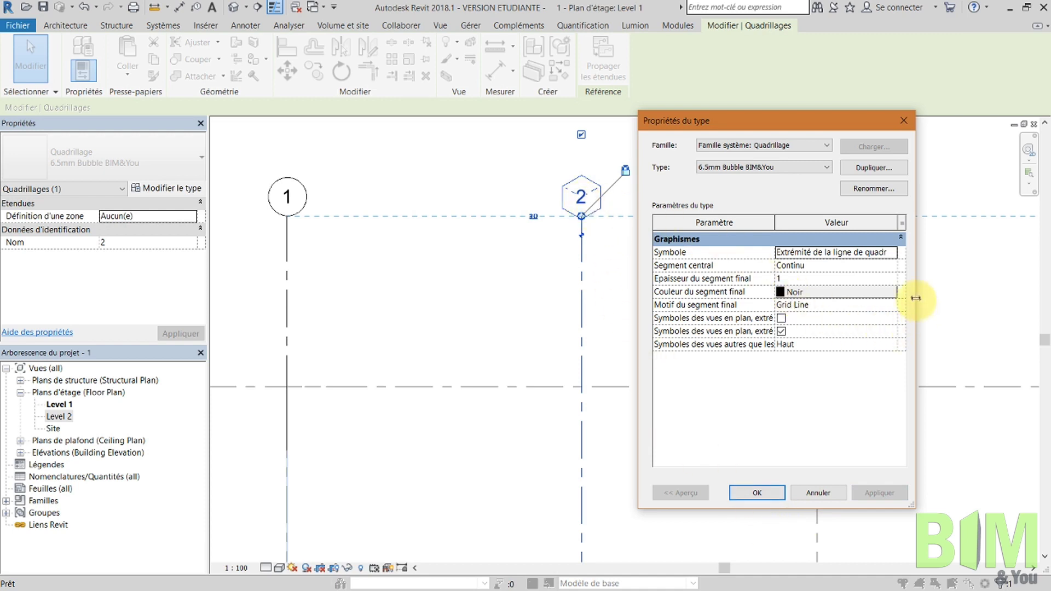
Set the Segment central parameter of the 6.5mm Bubble BIM&You type to Aucun and confirm the type properties
click(892, 267)
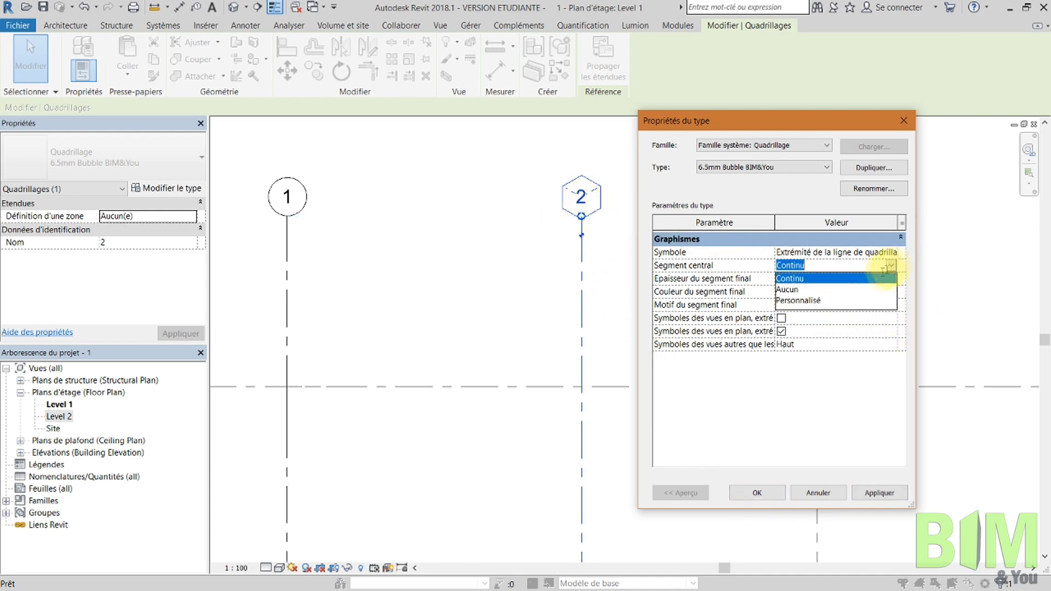
click(820, 290)
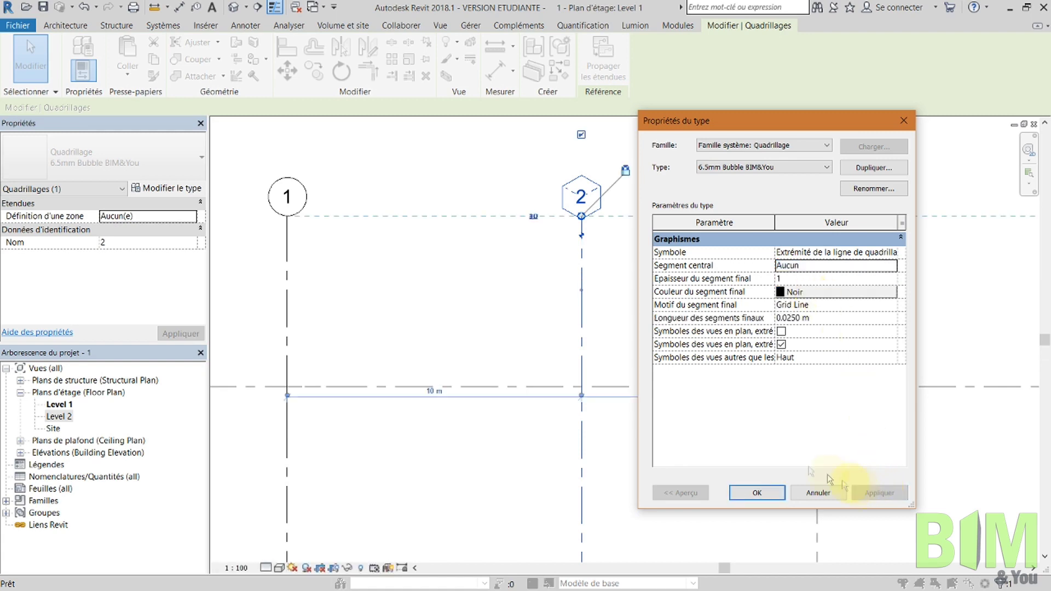
click(745, 493)
click(726, 496)
scroll(706, 465, down, 3)
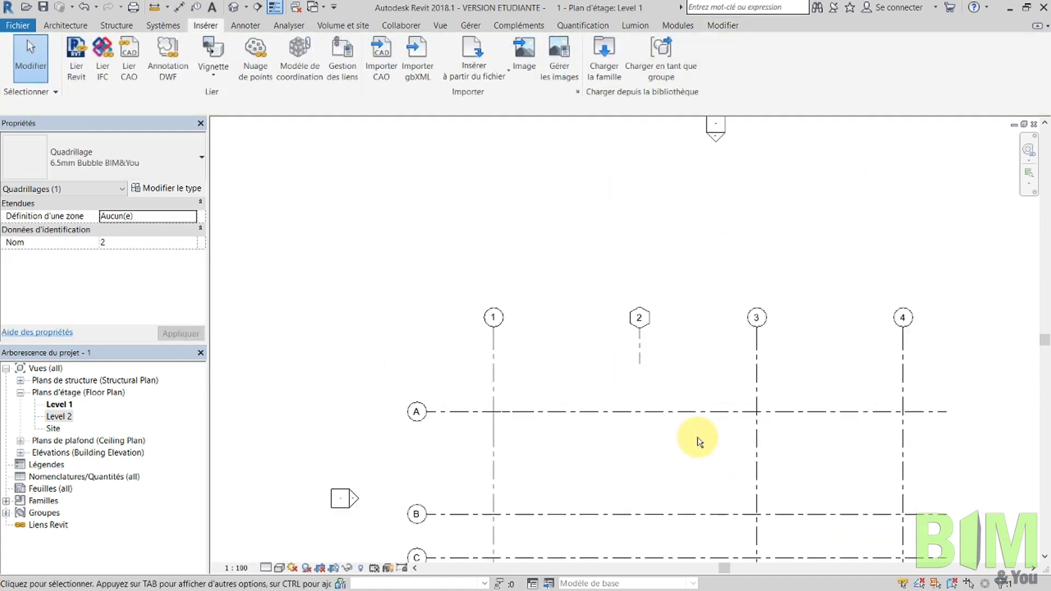
middle_drag(694, 434, 710, 251)
Set grid line 2's Segment central type parameter back to Continu, apply and confirm it, and clear the selection
click(655, 170)
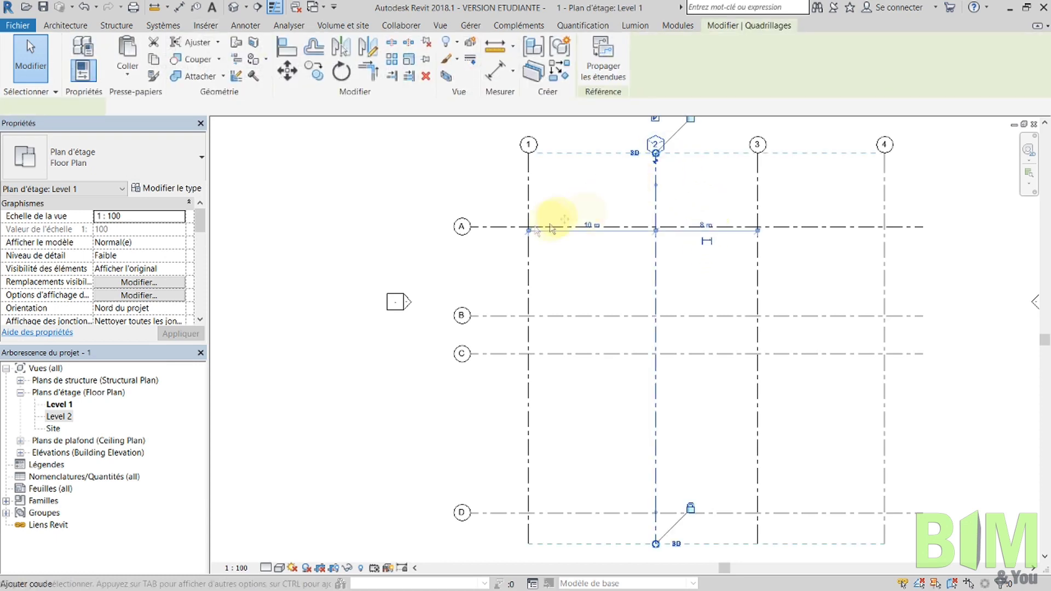
click(148, 188)
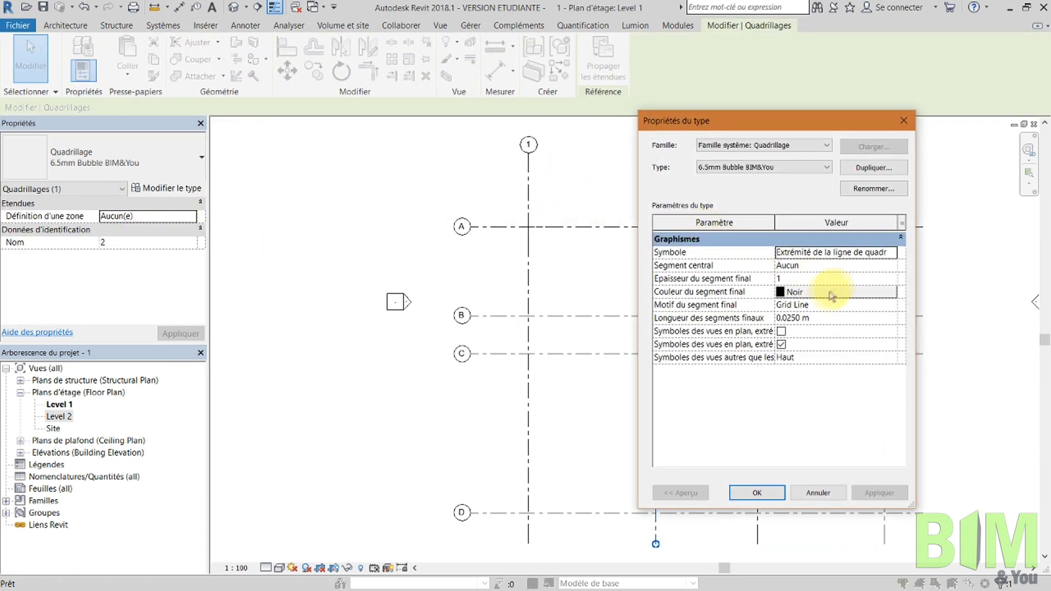
click(891, 266)
click(789, 278)
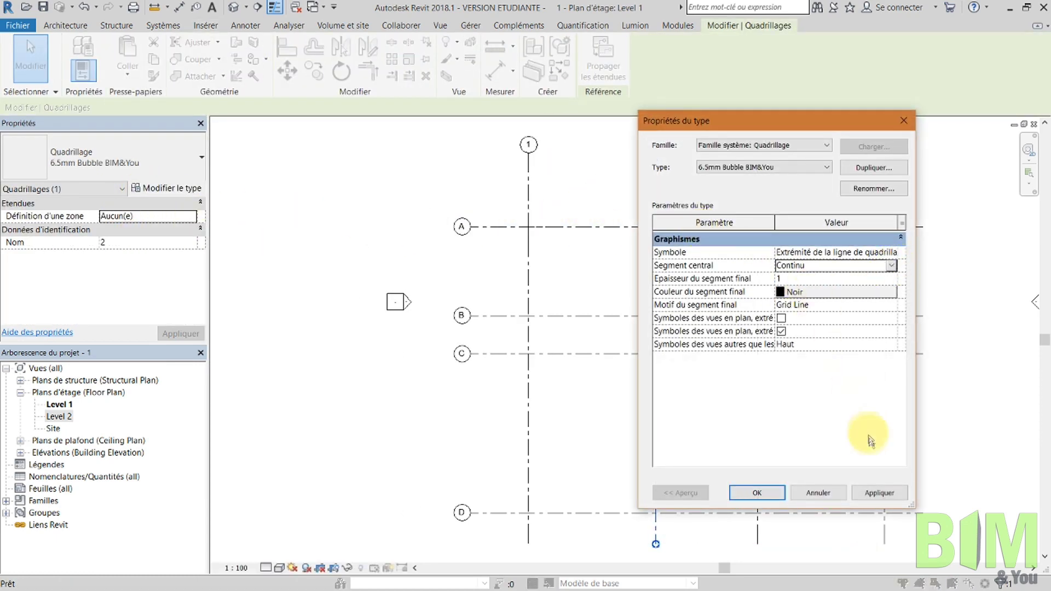
click(875, 493)
click(752, 493)
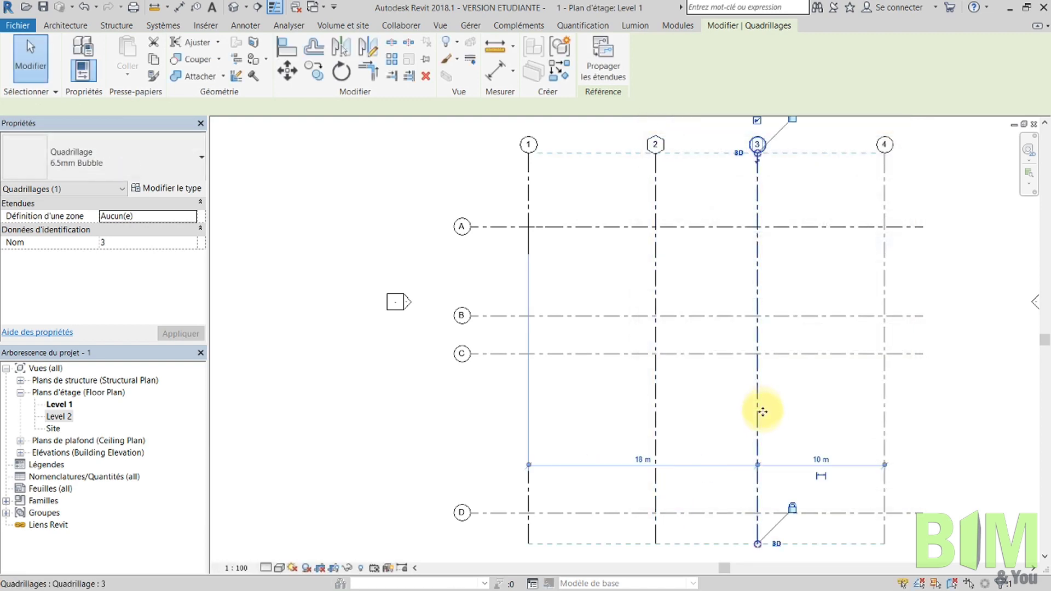
click(708, 291)
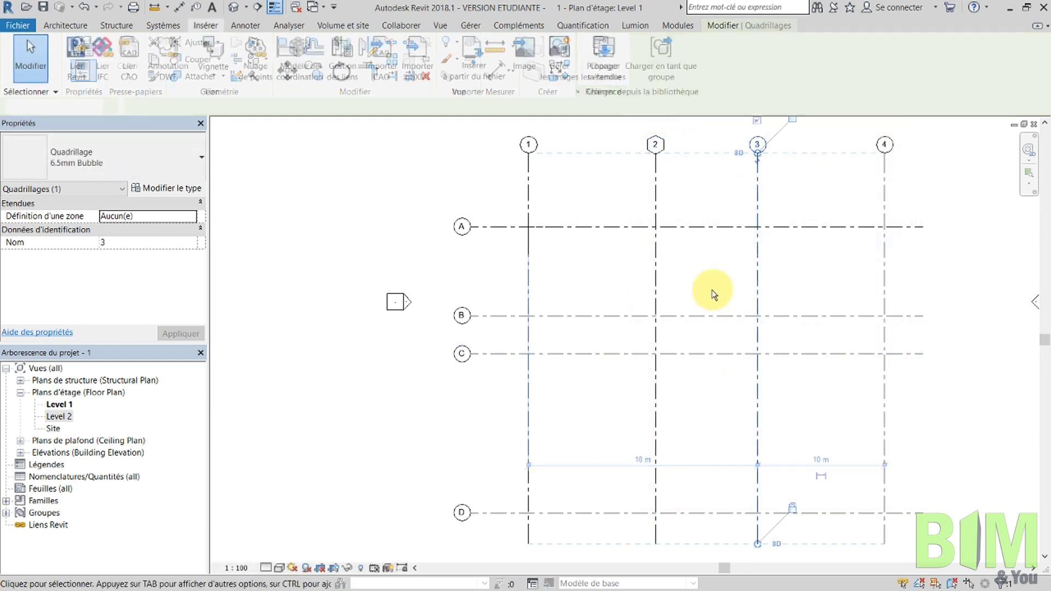
In grid line 2's type properties, switch Segment central to Personnalisé and return it to Continu
click(198, 188)
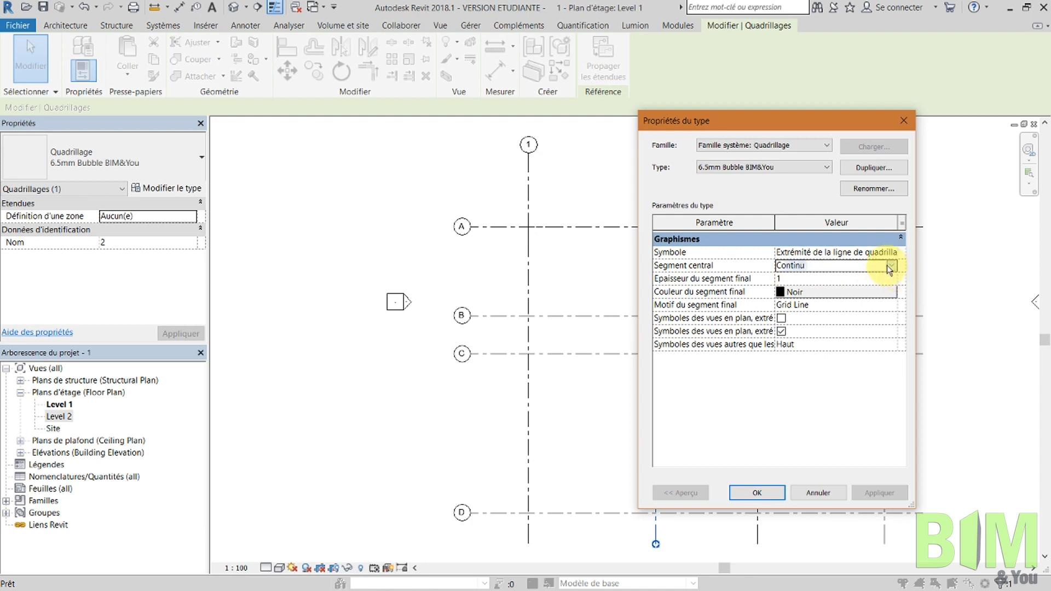
double_click(890, 267)
click(891, 268)
click(826, 301)
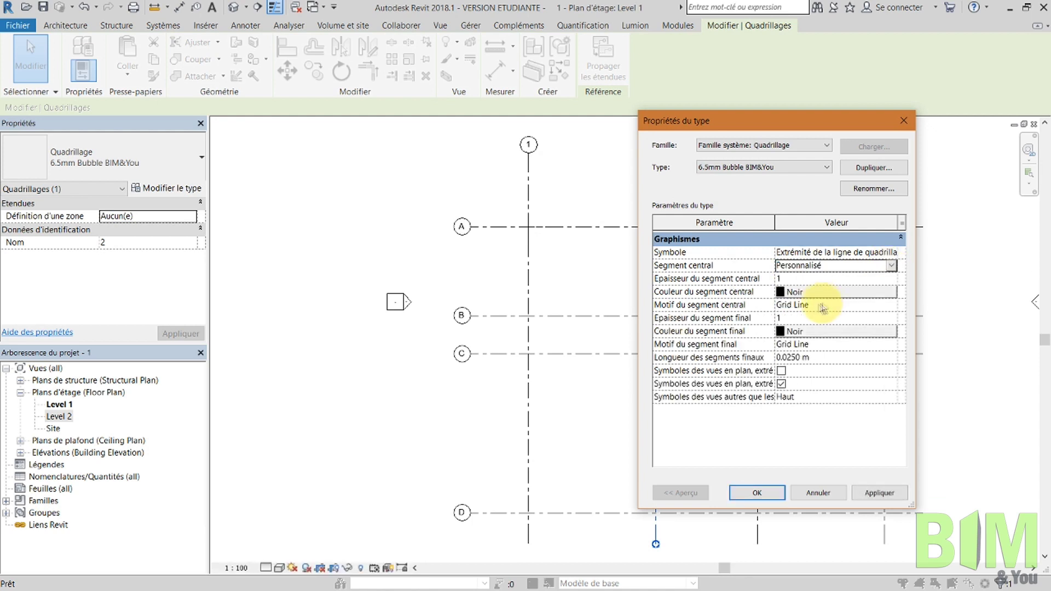
click(892, 267)
Set Epaisseur du segment final of the 6.5mm Bubble BIM&You type to 10, then apply and confirm the change
click(826, 280)
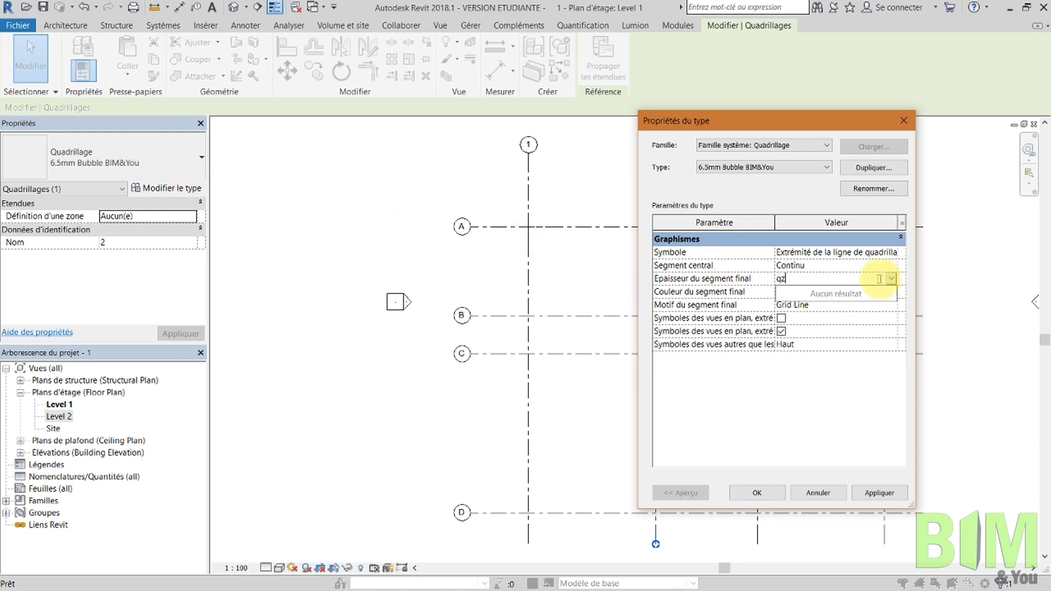
text(z)
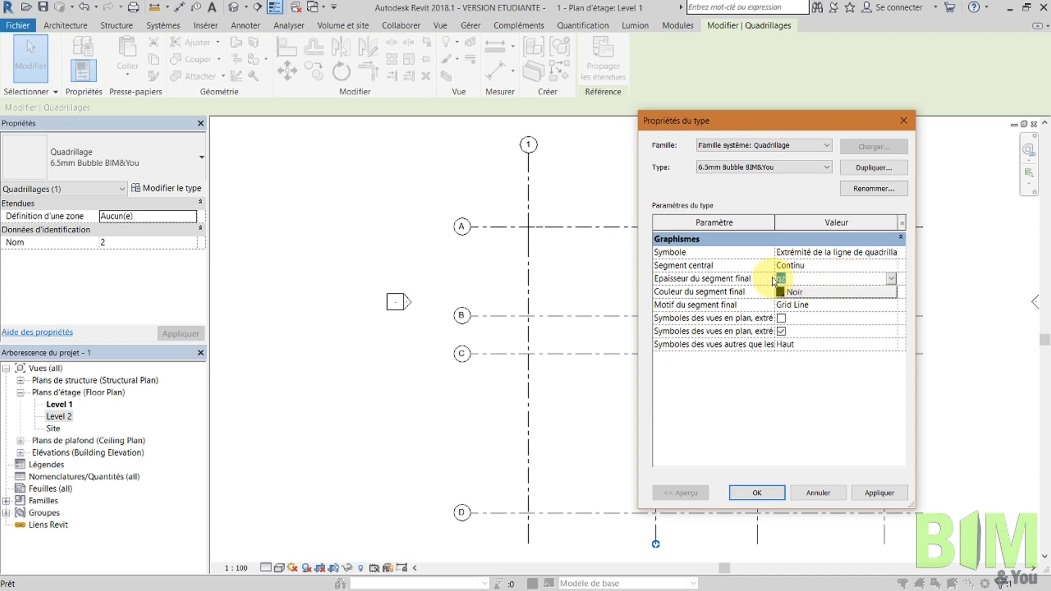
text(10)
click(877, 493)
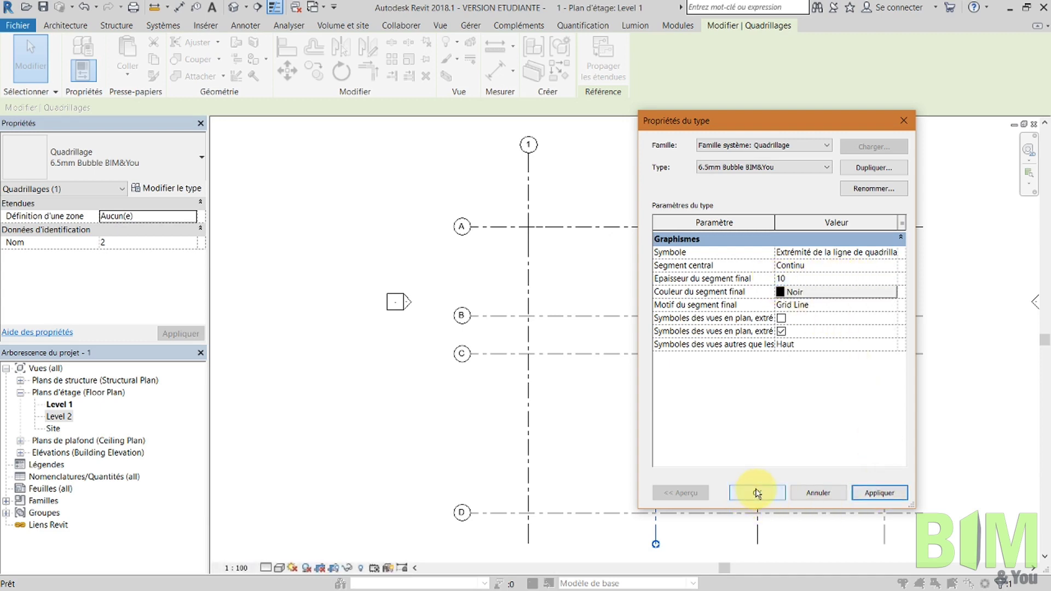
click(756, 493)
click(736, 407)
scroll(607, 197, up, 2)
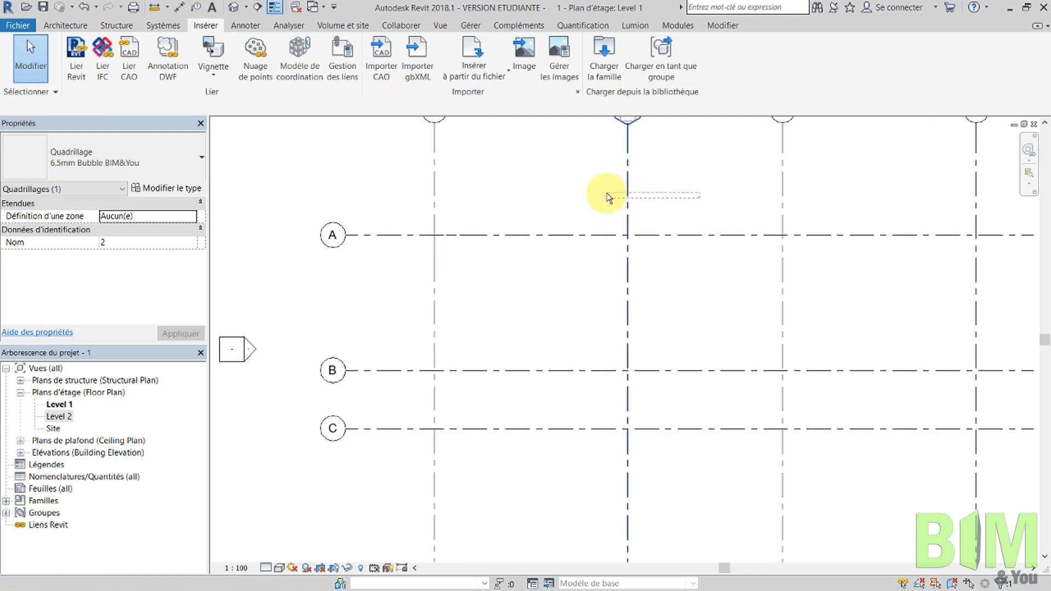
Reopen grid line 2's type properties to check the end segment thickness, then close them
click(627, 189)
click(166, 188)
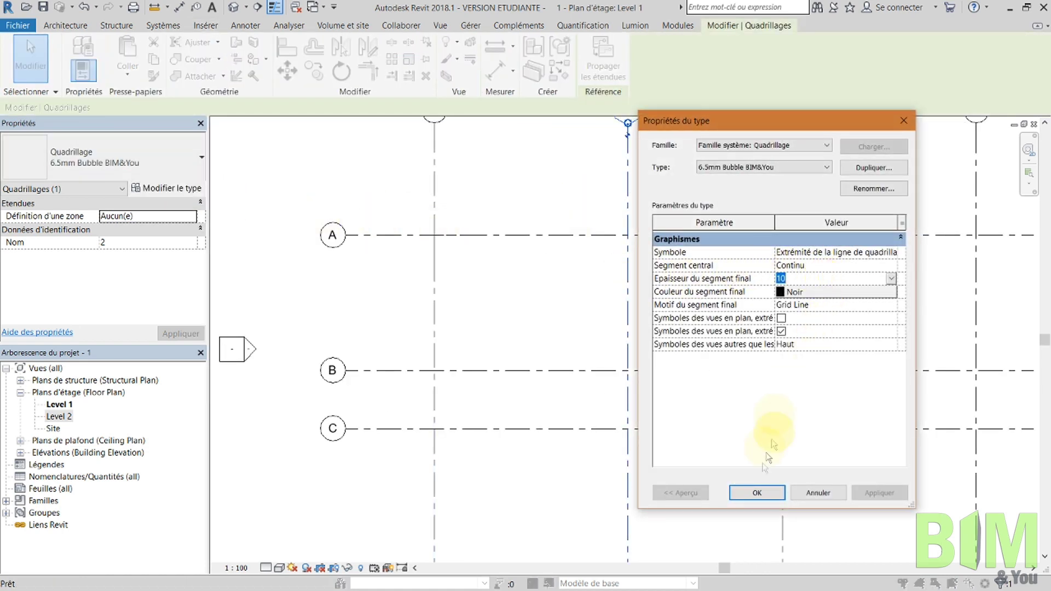
click(756, 493)
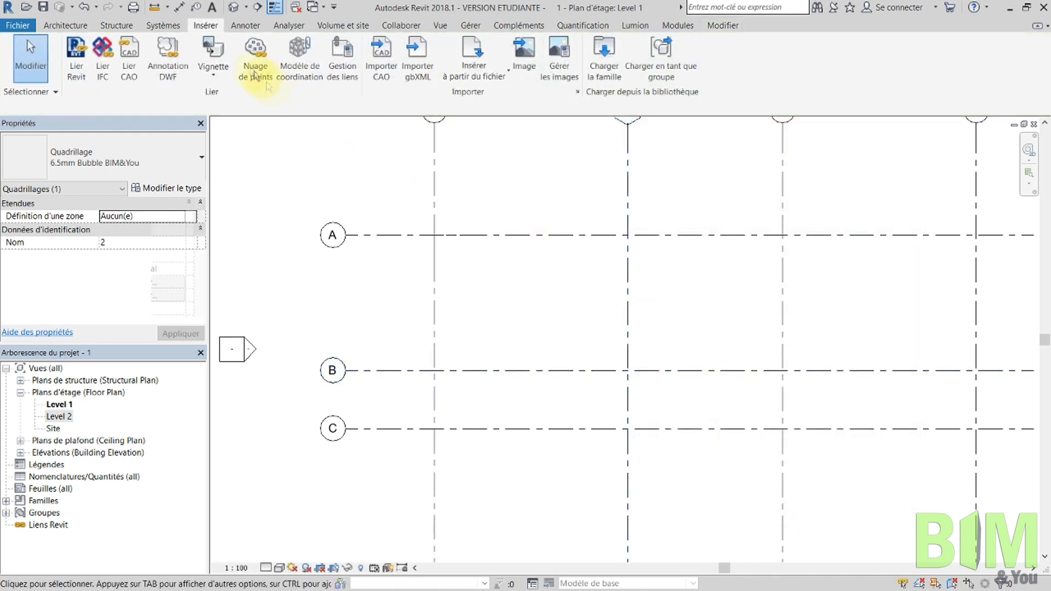
Turn off thin line display to check the real thickness of grid line 2, and turn it back on
click(274, 8)
scroll(457, 235, down, 4)
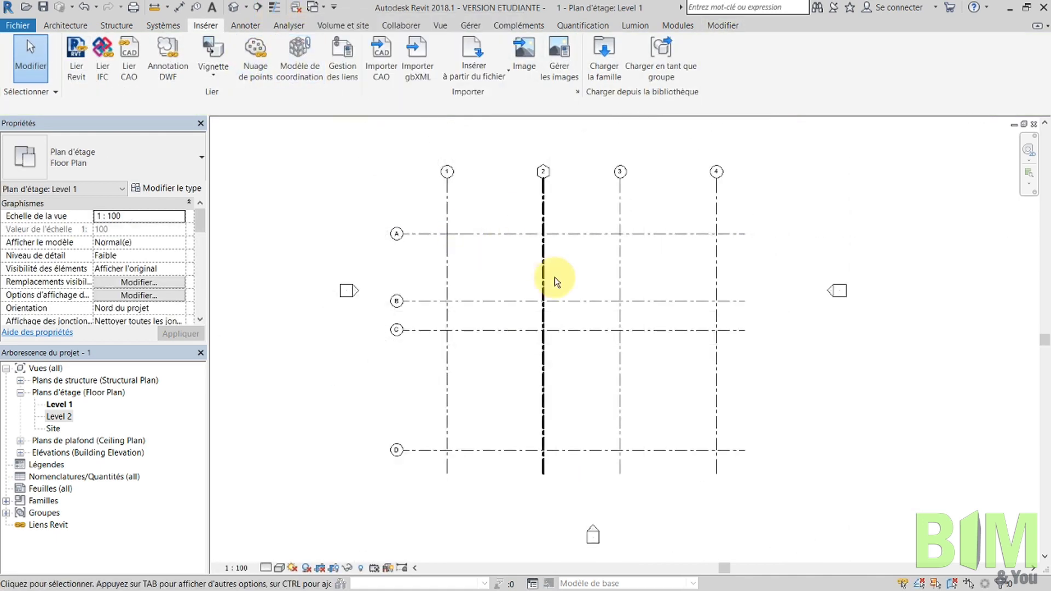
scroll(554, 277, up, 2)
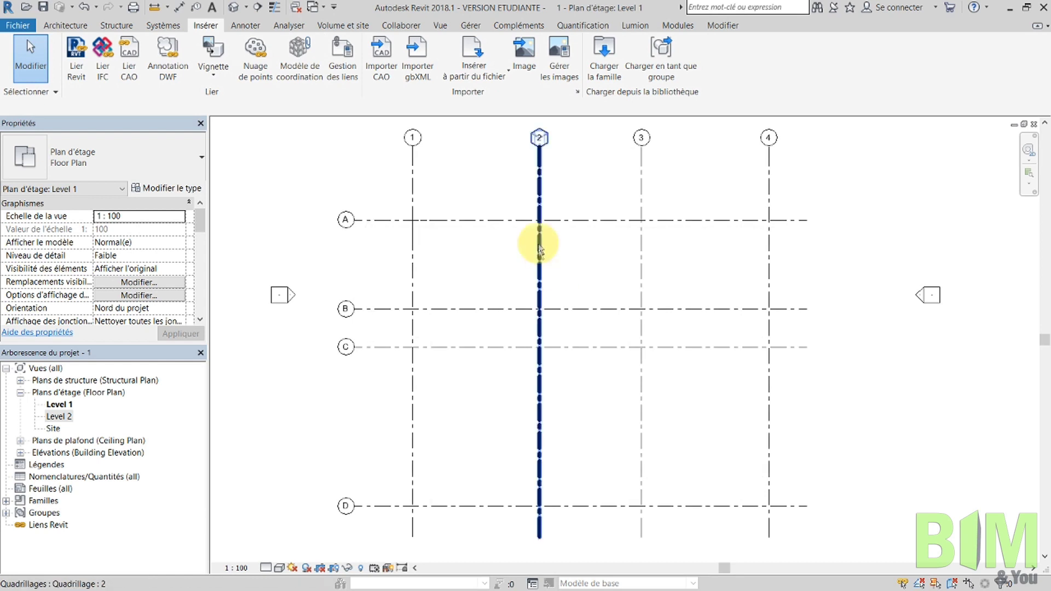
click(275, 8)
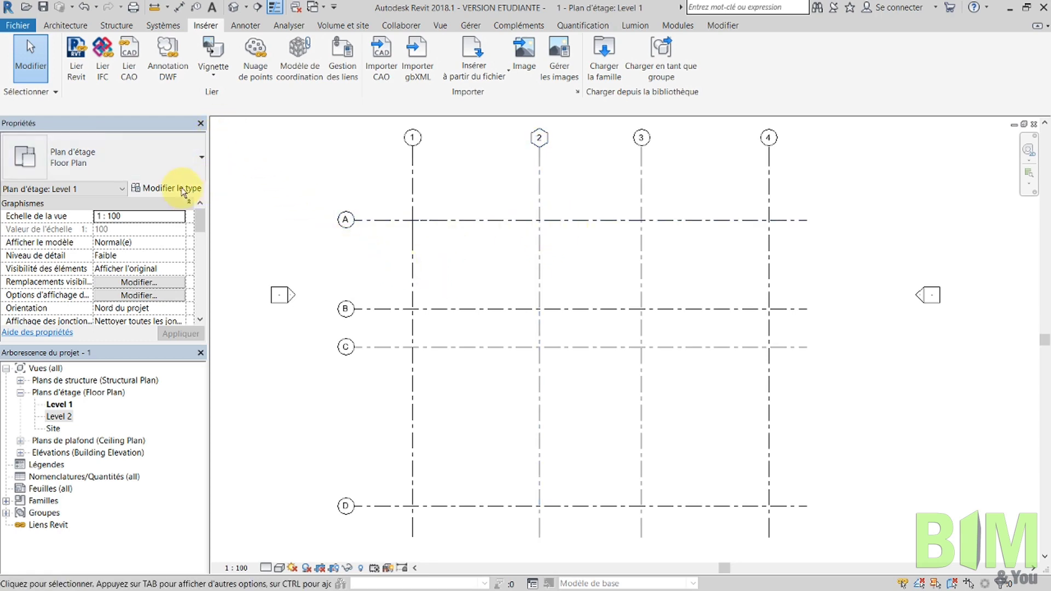
Set Epaisseur du segment final to 1 in the type properties of grid line 2
click(541, 175)
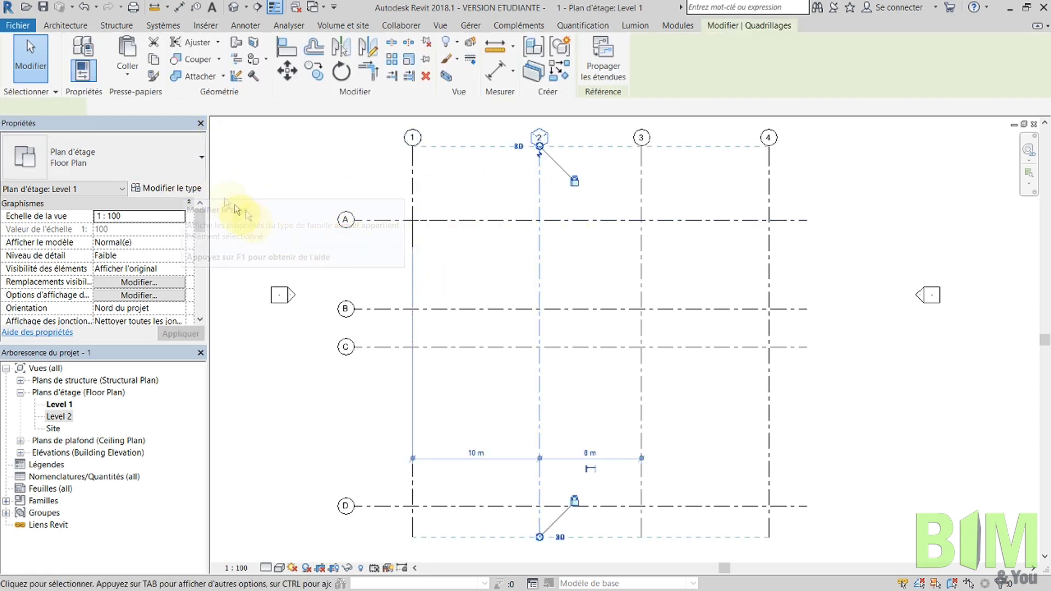
click(164, 188)
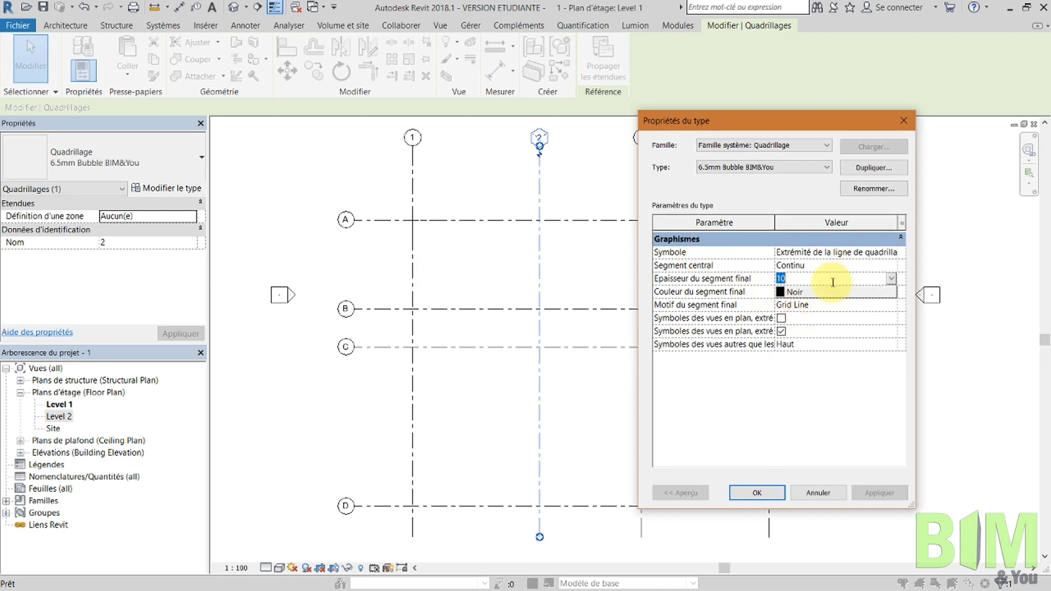
click(833, 281)
text(1)
key(Return)
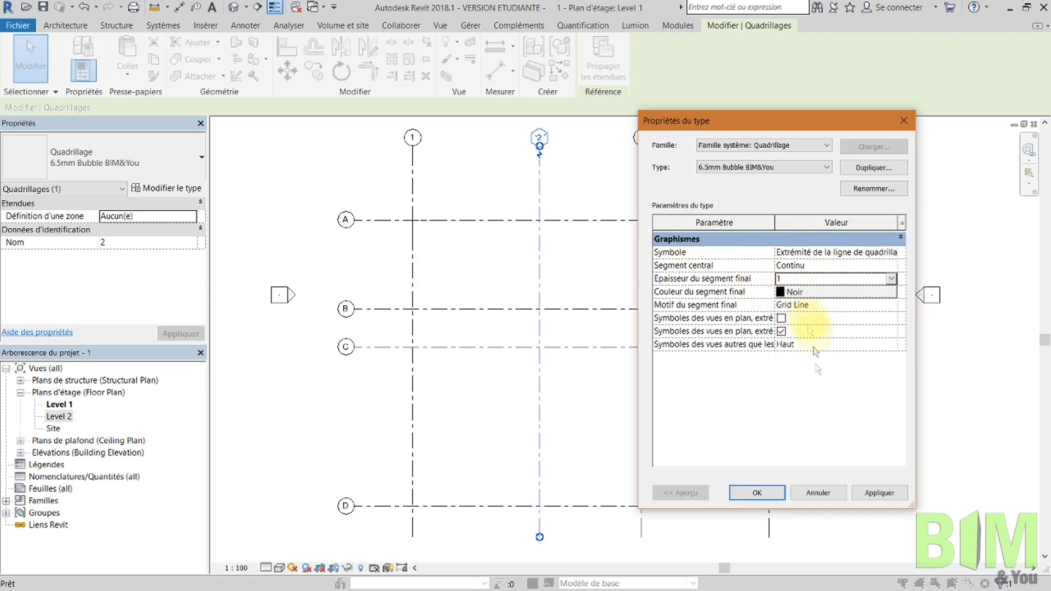
Set Motif du segment final of the 6.5mm Bubble BIM&You type to Plein, apply it and close the type properties
click(828, 311)
click(890, 304)
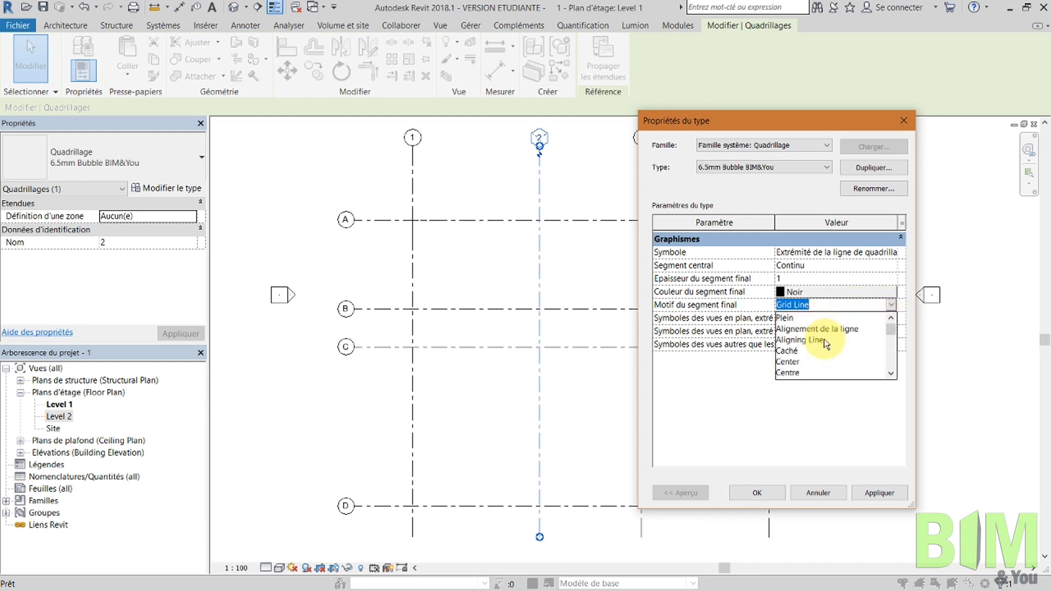
click(816, 318)
click(879, 492)
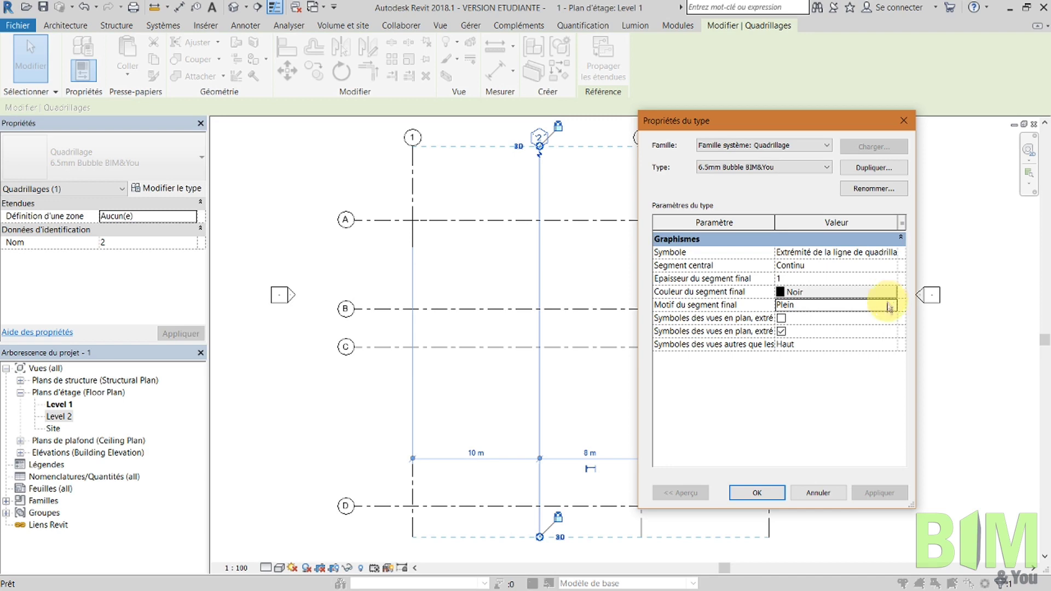
click(818, 493)
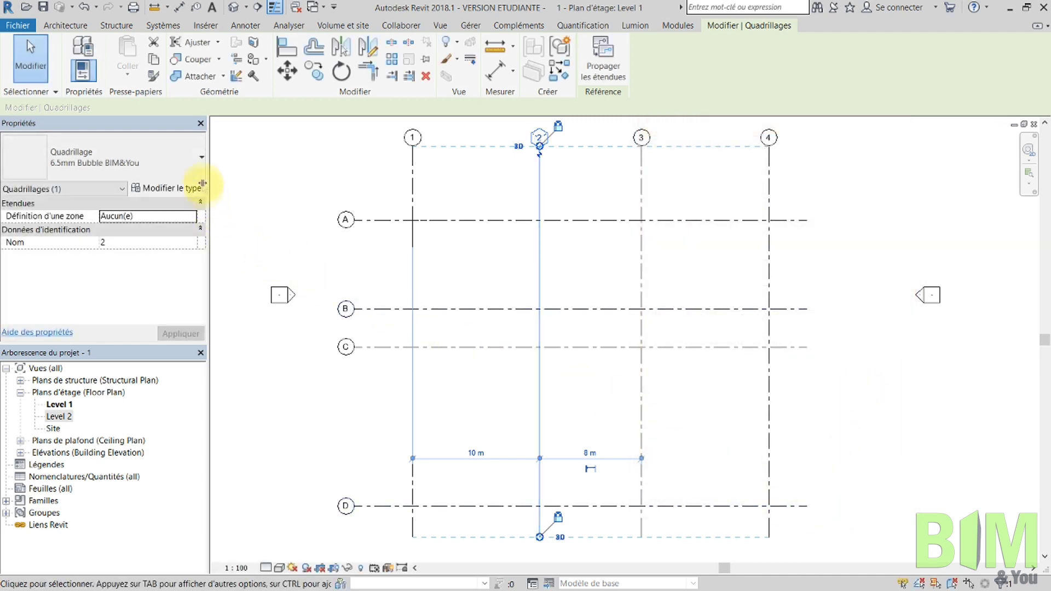
Reopen grid line 2's type properties, set Motif du segment final to Caché and apply it
click(277, 199)
click(539, 194)
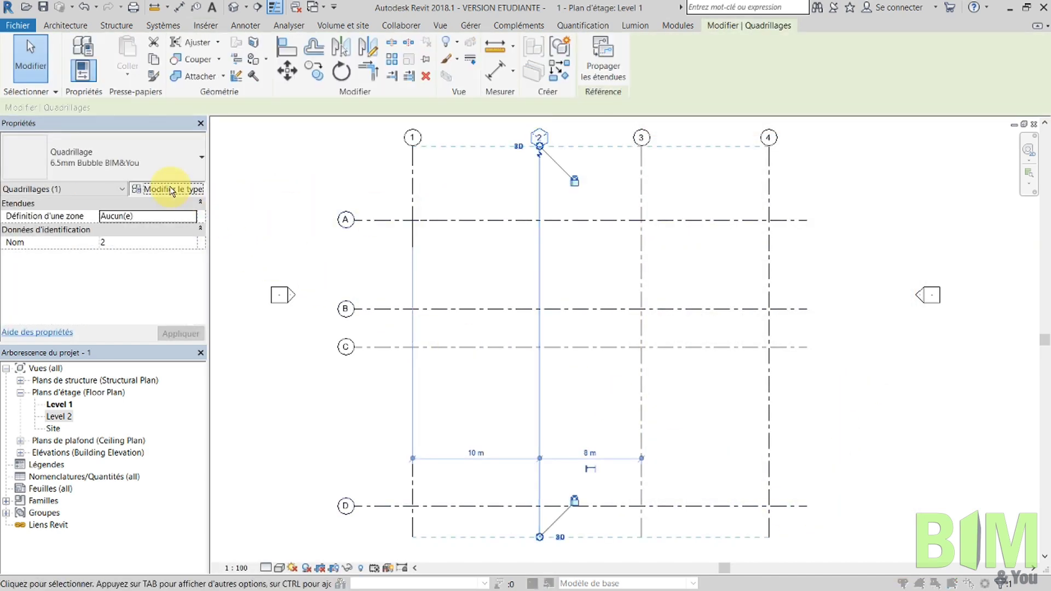
click(165, 188)
click(886, 309)
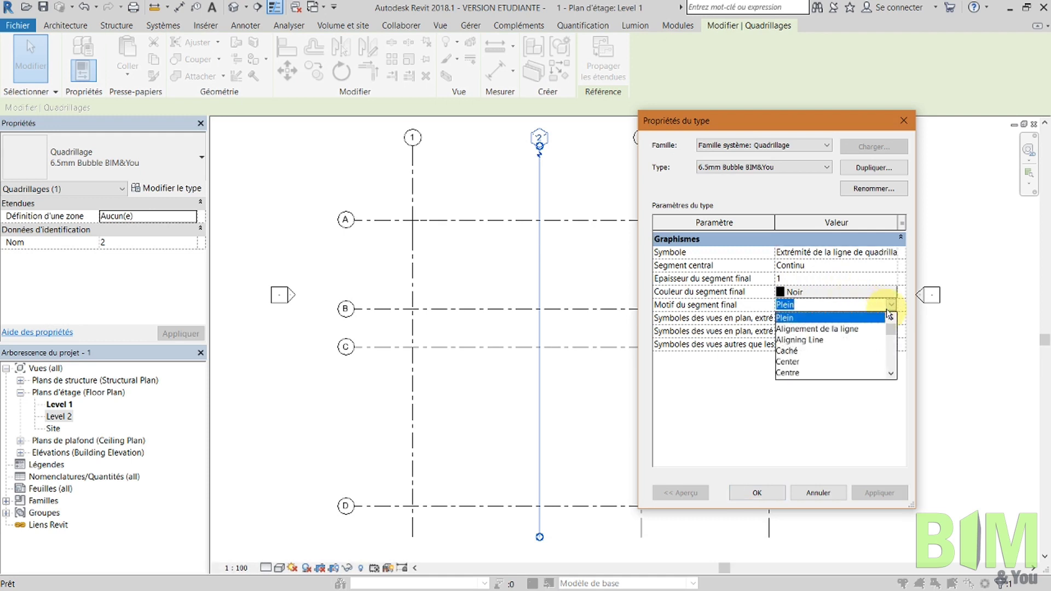
scroll(833, 346, down, 1)
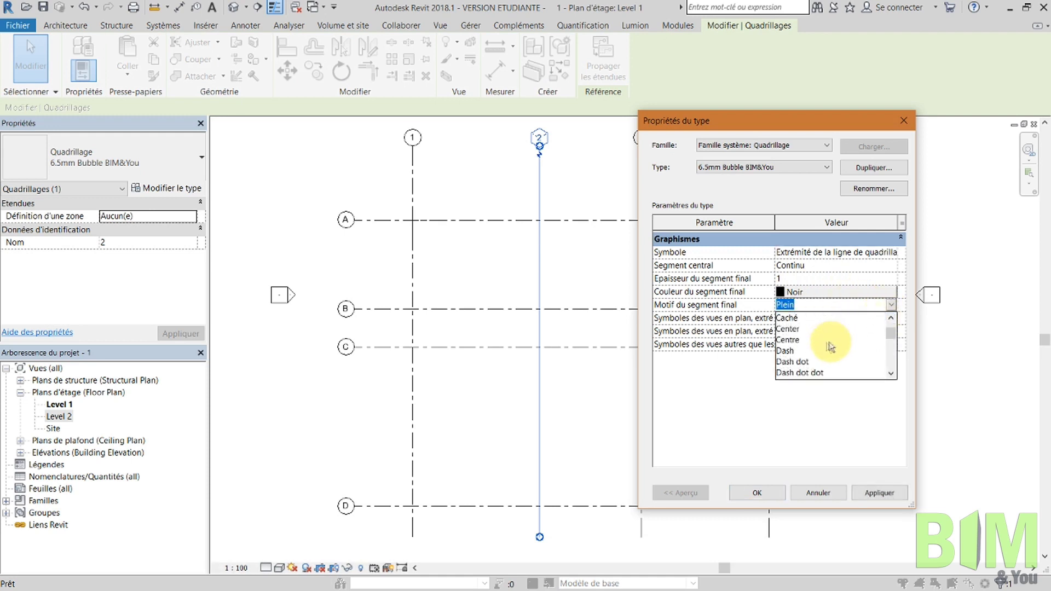
click(786, 317)
click(877, 493)
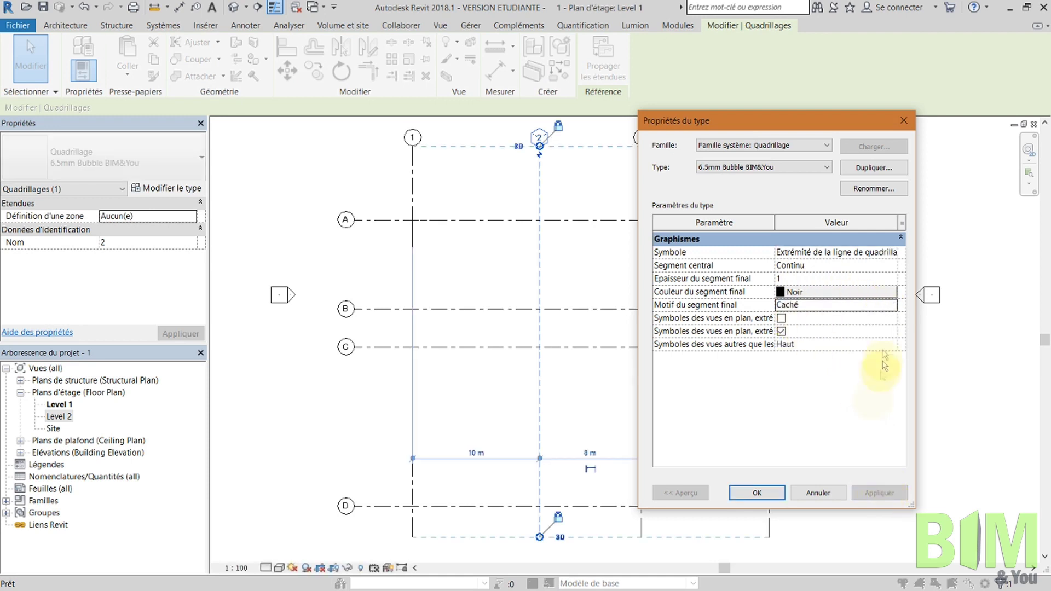
Set Motif du segment final of the 6.5mm Bubble BIM&You type to Grid Line and apply it
click(892, 304)
scroll(822, 359, down, 1)
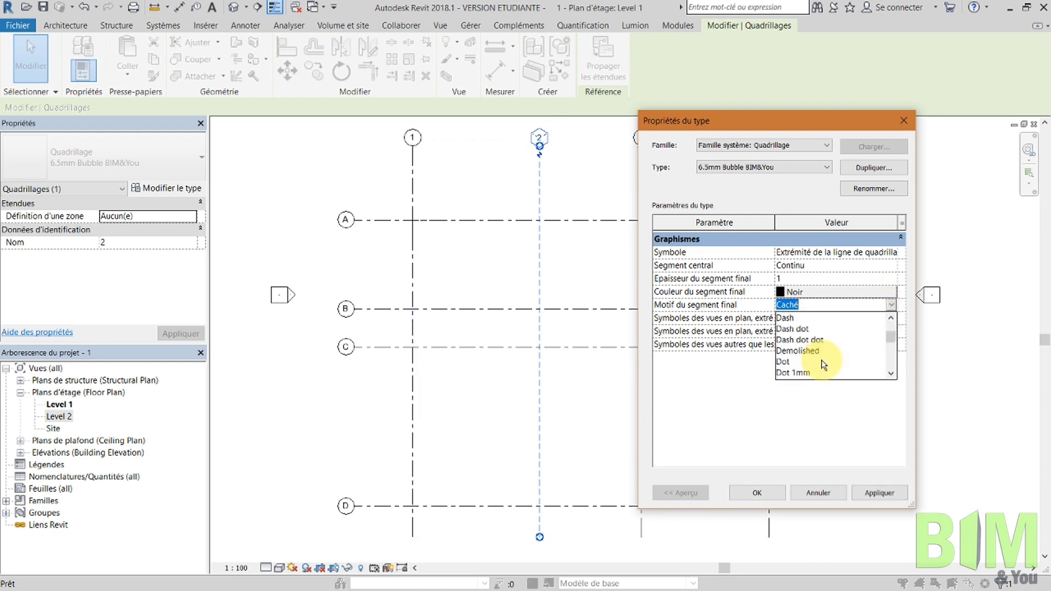
scroll(822, 361, down, 1)
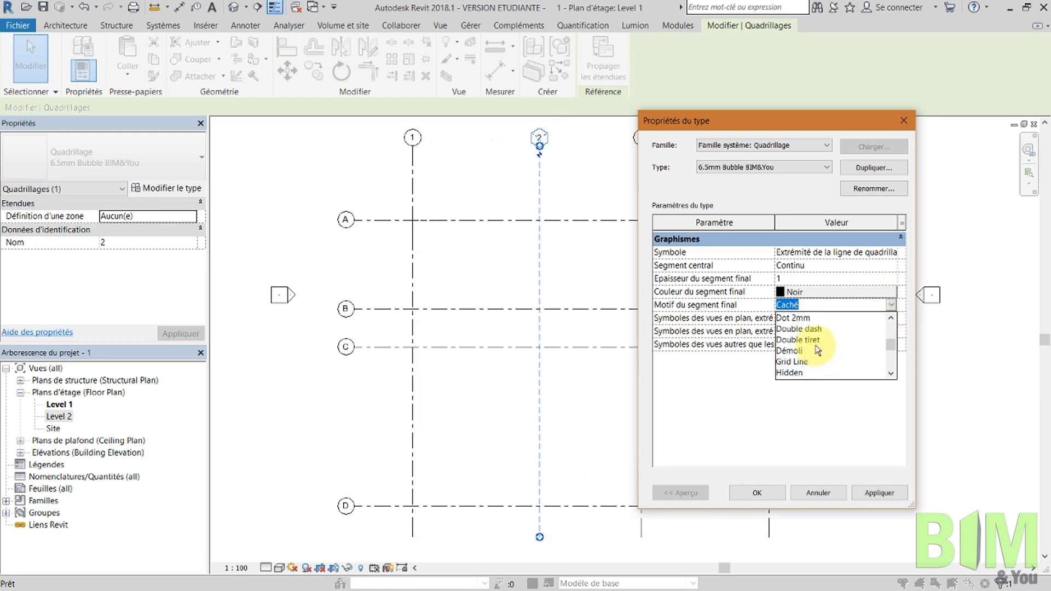
click(802, 362)
click(878, 493)
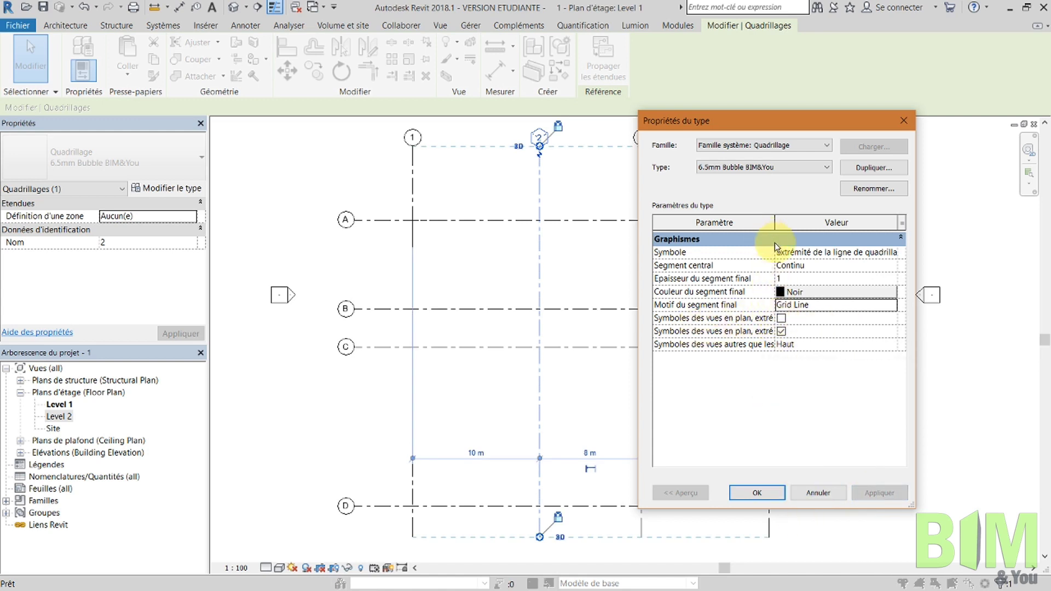
Widen the parameter column to read the full names and description of the view symbol parameters, and close the type properties
drag(774, 219, 833, 222)
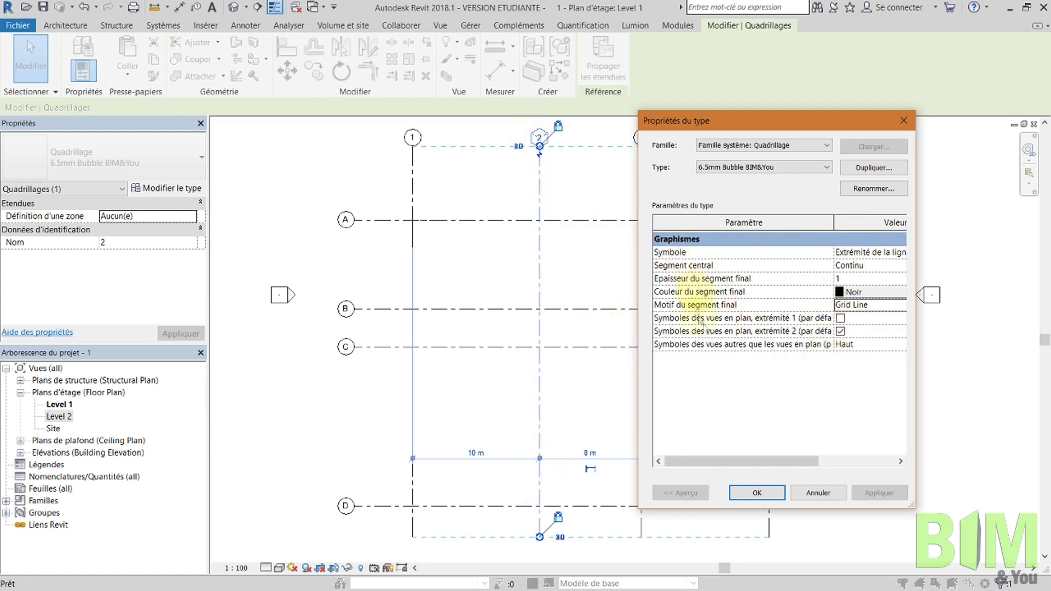
mouse_move(743, 346)
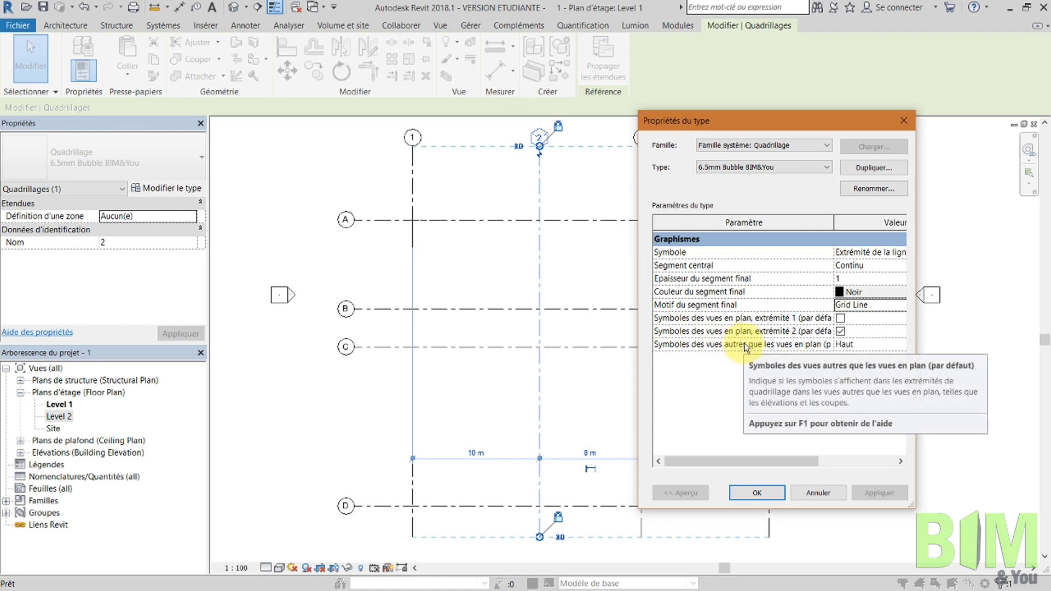
click(756, 492)
Select the whole grid with a crossing selection window and clear that selection
click(590, 308)
scroll(900, 145, down, 3)
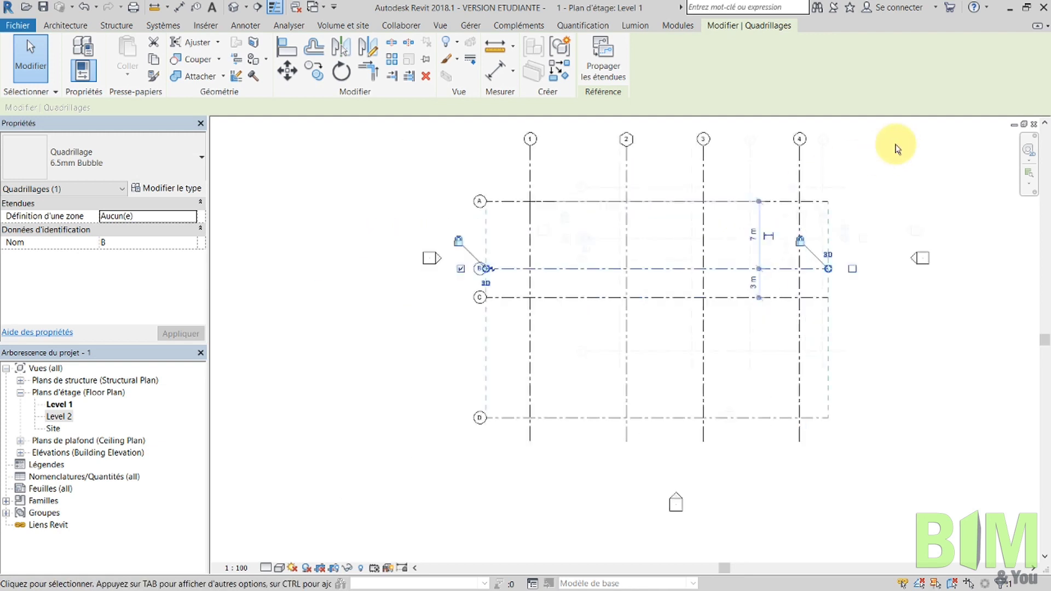
scroll(887, 214, up, 1)
drag(867, 160, 602, 397)
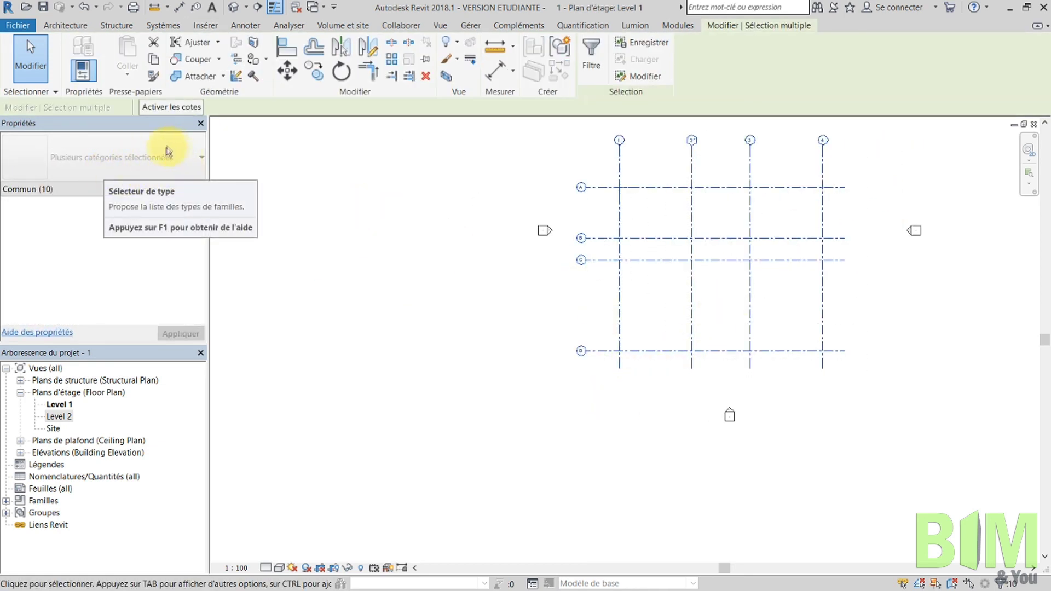
middle_drag(602, 215, 605, 286)
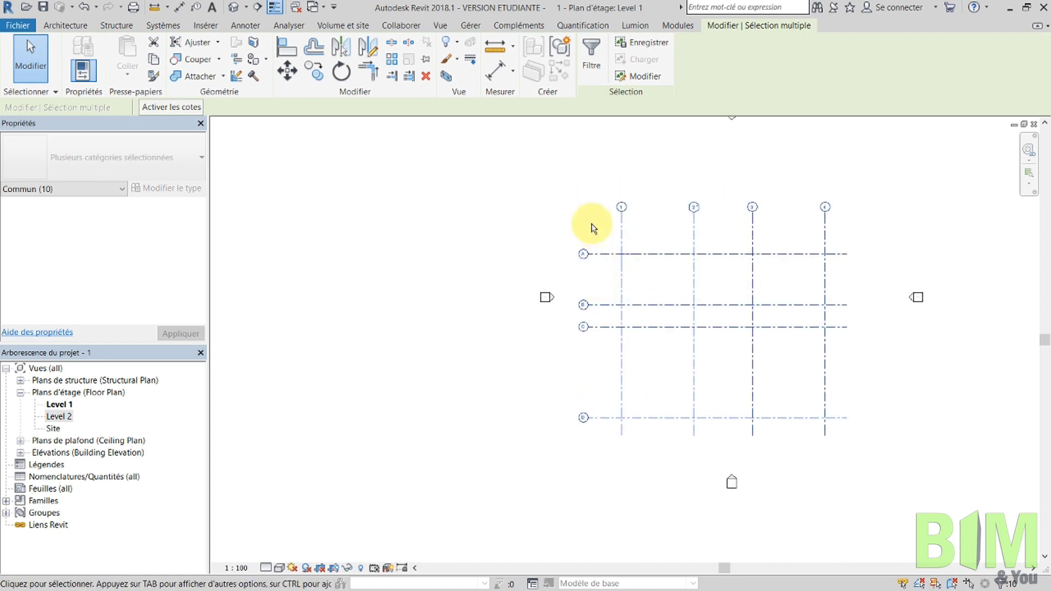
click(552, 188)
Select the whole grid with an enclosing window and filter out the Lignes (<Caché>) category, keeping only Quadrillages
drag(551, 182, 893, 450)
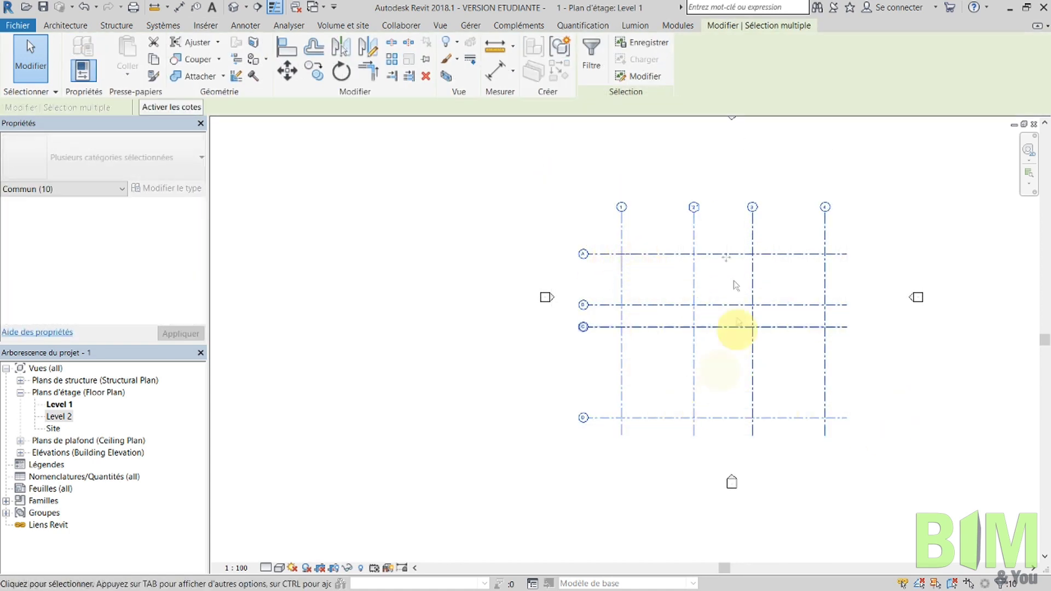
click(1003, 585)
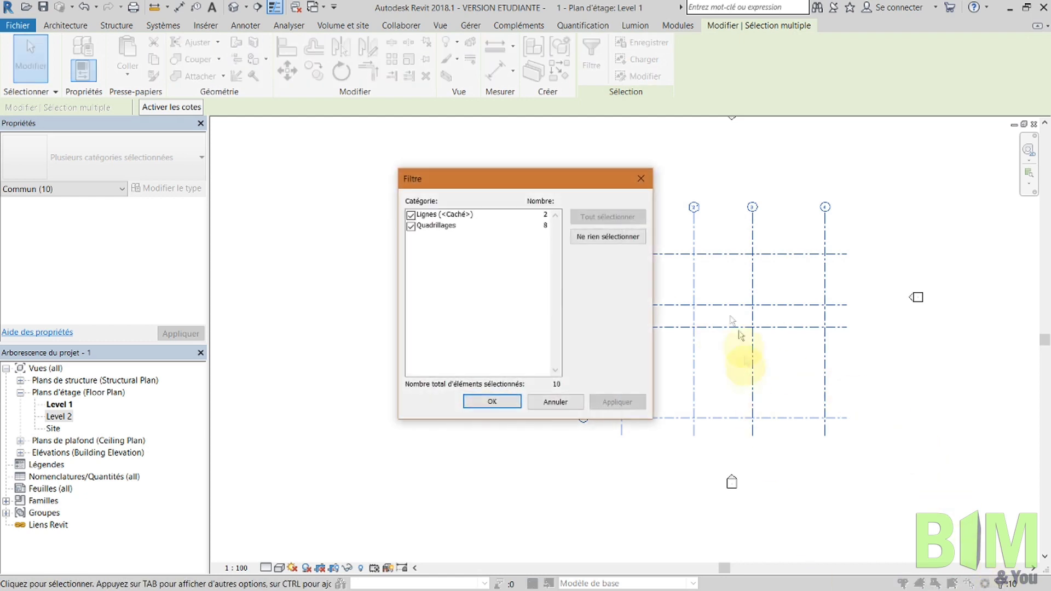
click(410, 214)
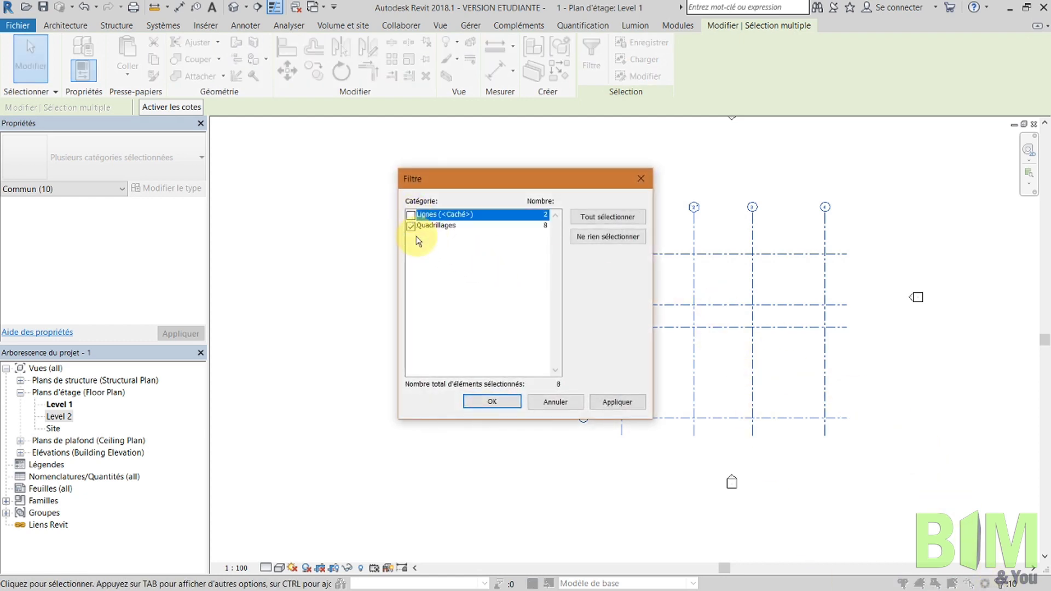
click(492, 401)
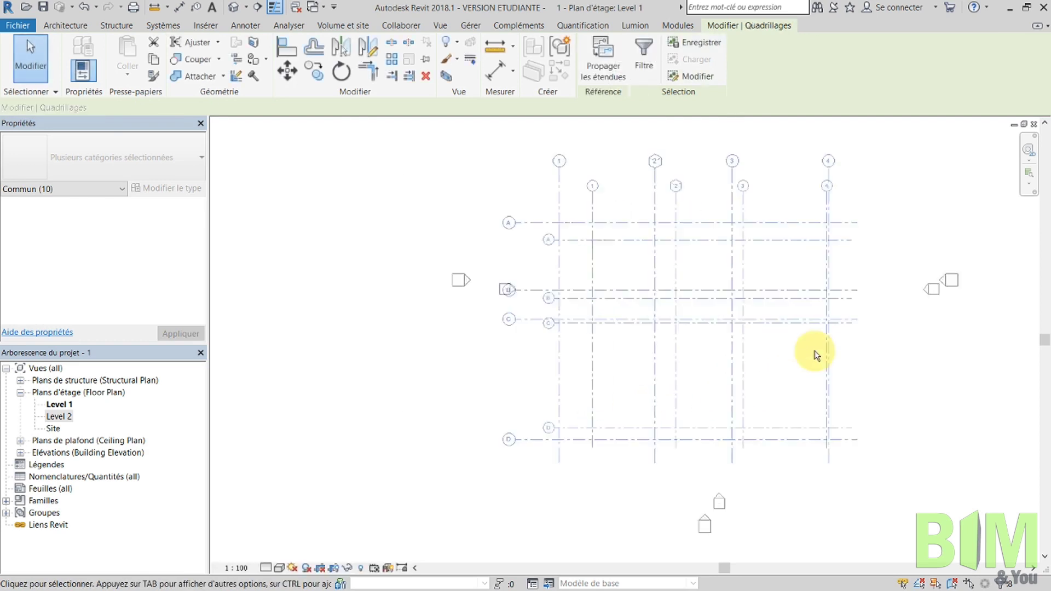
Change all selected grid lines to the 6.5mm Bubble BIM&You type and clear the selection
scroll(648, 361, up, 2)
click(200, 157)
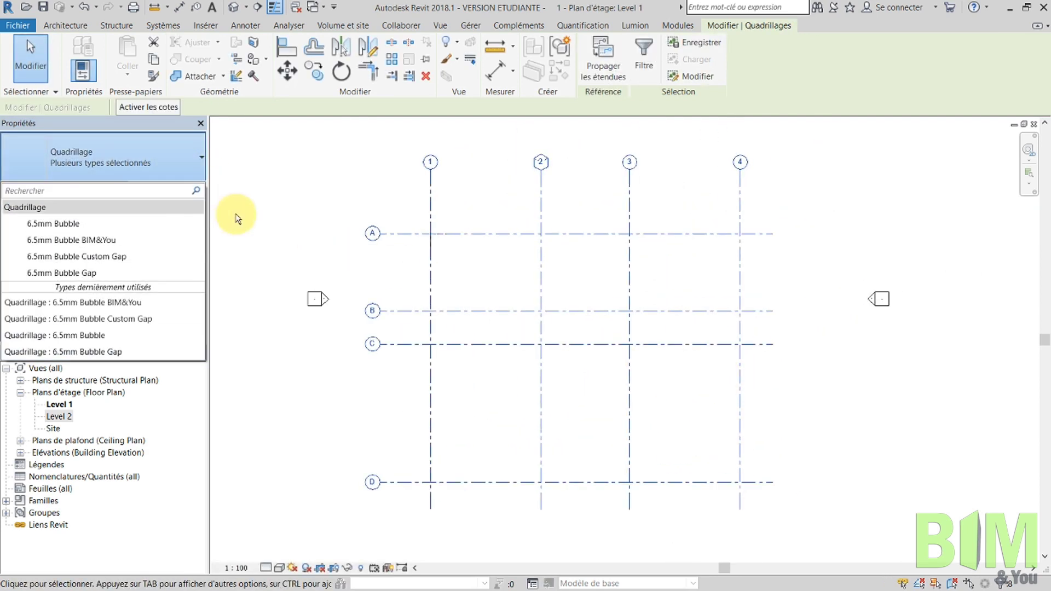
click(104, 240)
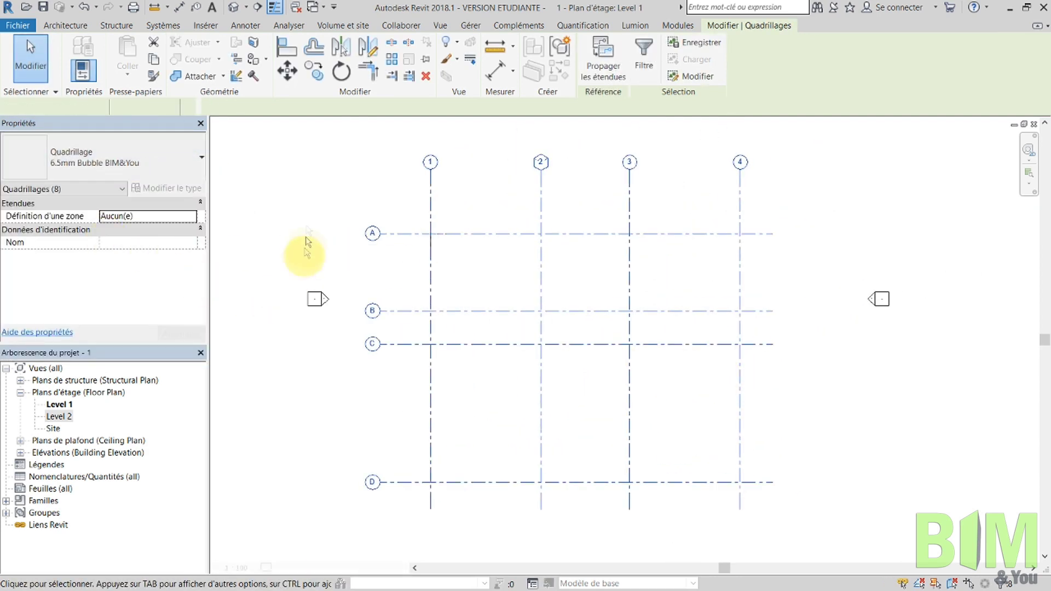
click(309, 167)
middle_drag(411, 235, 470, 269)
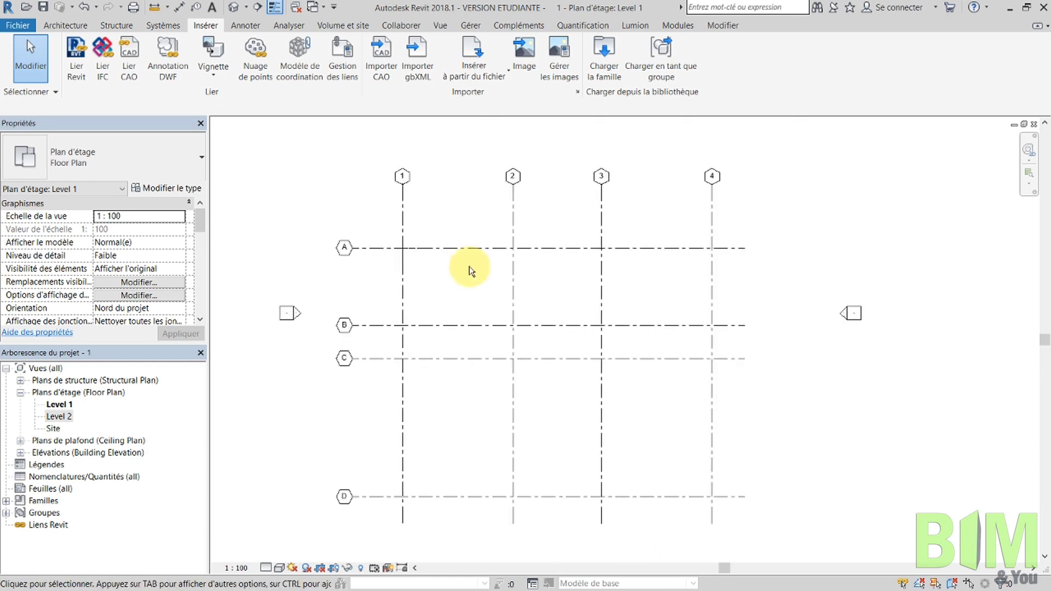